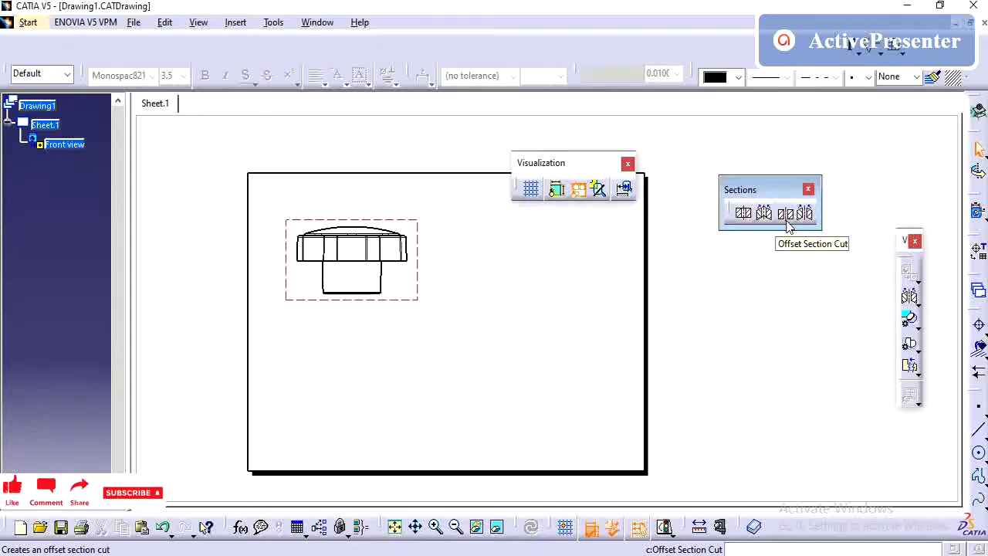
Create an offset section view through the knob's vertical centre line in the front view, placing it beside the front view
left_click(743, 216)
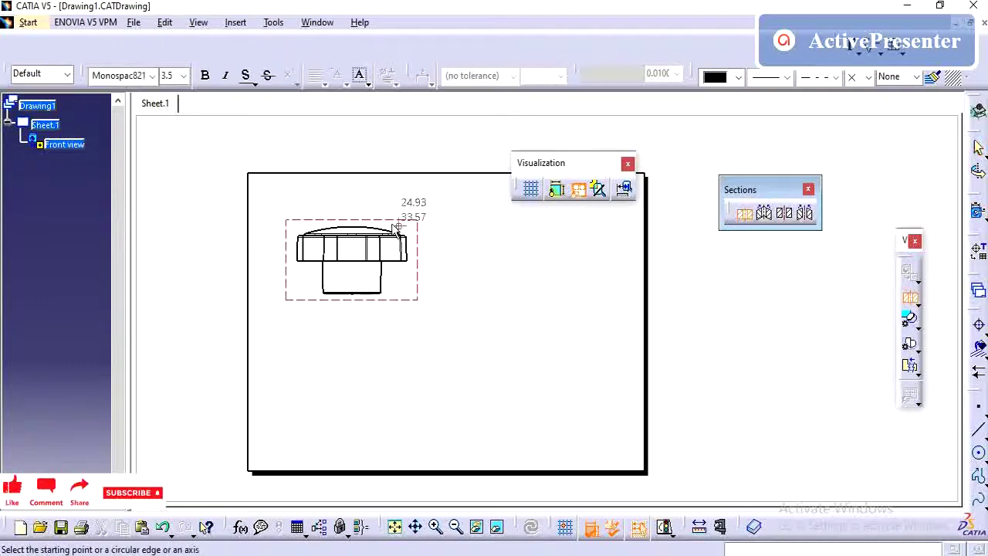
left_click(349, 203)
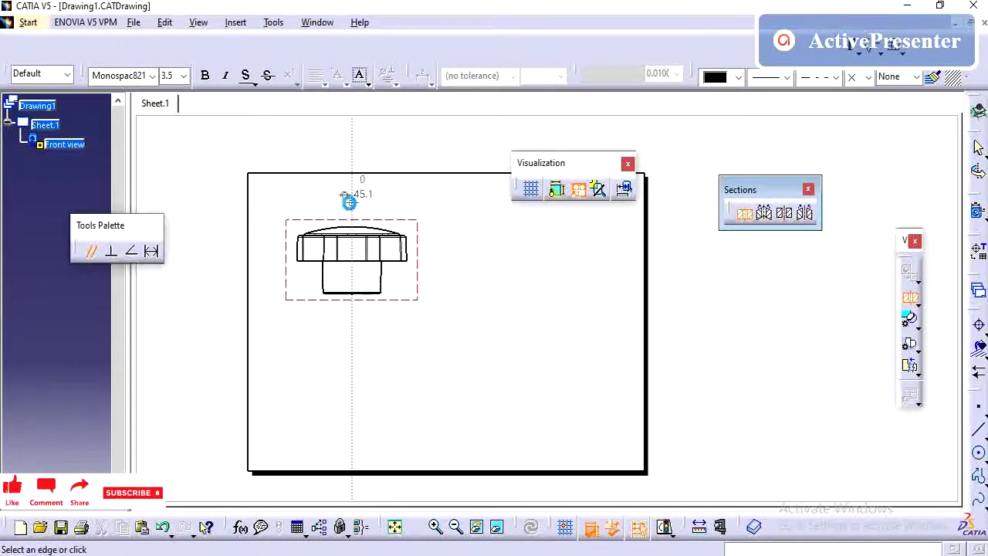
double_click(349, 317)
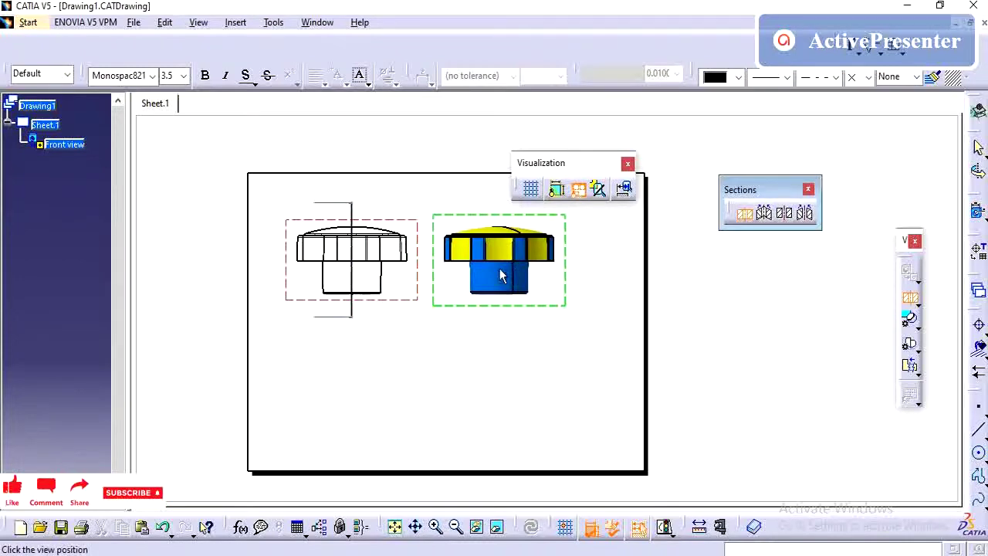
left_click(499, 268)
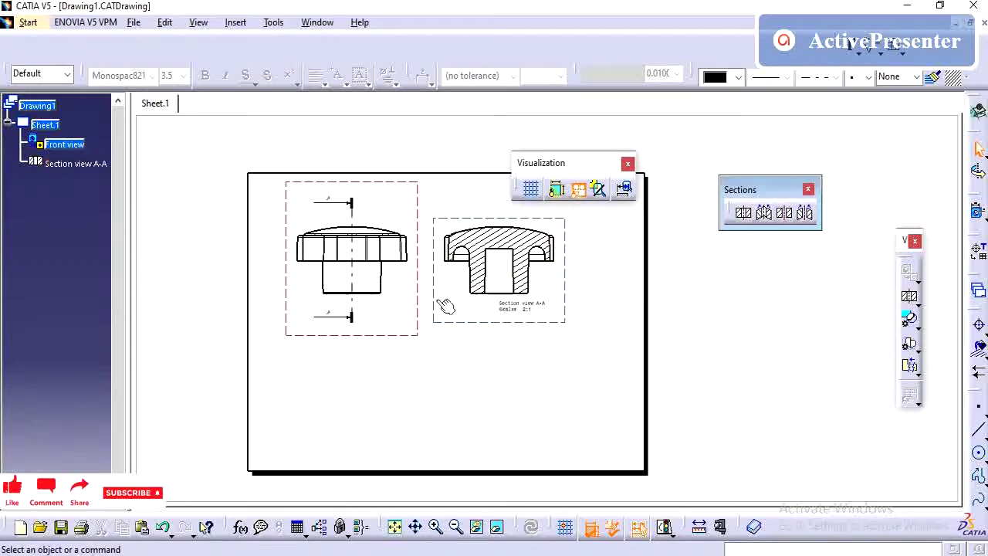
Create an offset section cut along the front view's vertical centre line, placing it beyond section view A-A
left_click(789, 218)
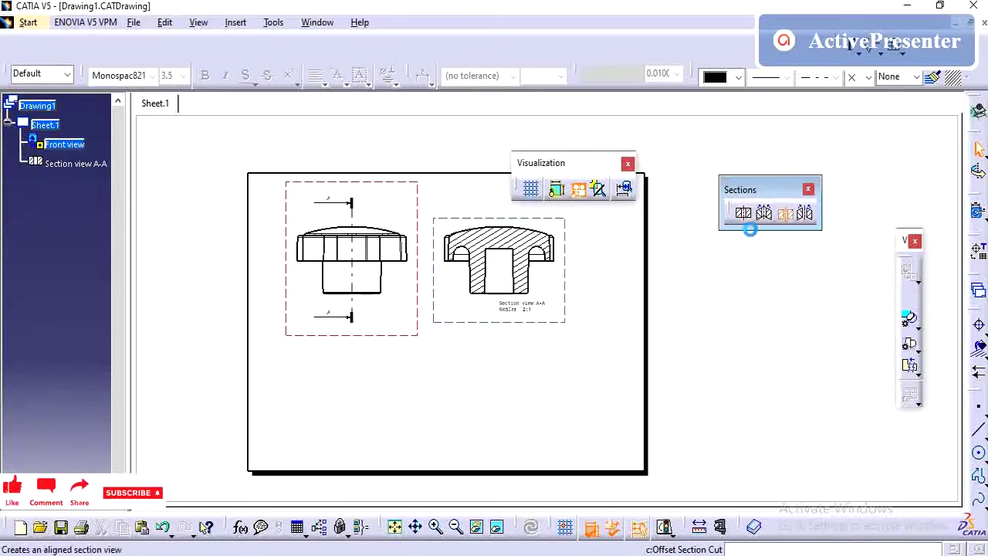
left_click(352, 205)
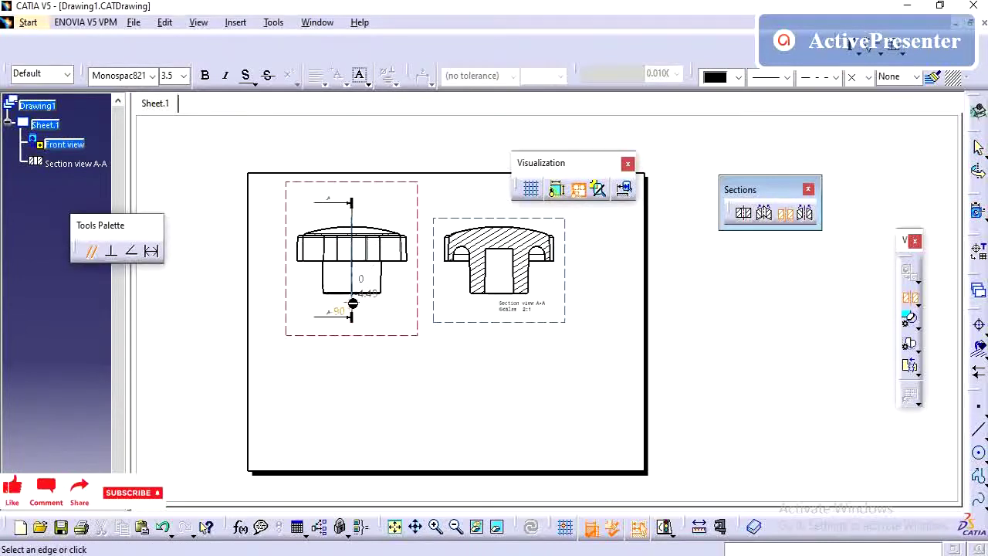
double_click(353, 306)
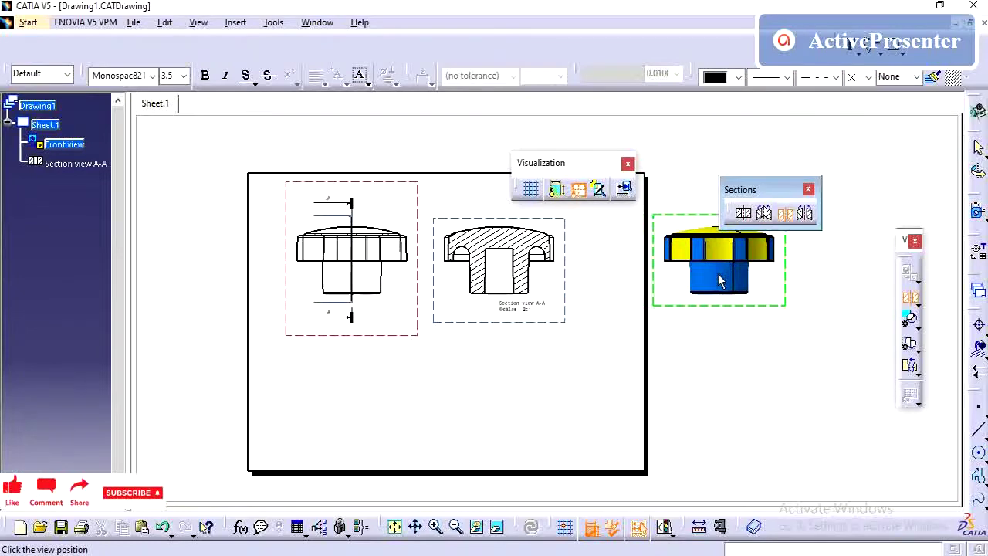
left_click(711, 279)
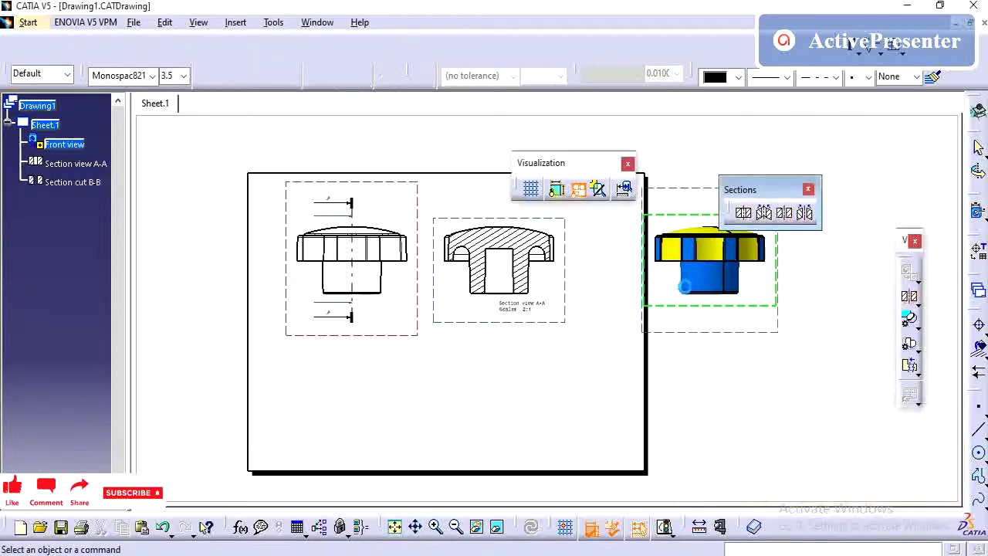
Create an aligned section view from a stepped profile about 8 mm off the front view's centre, placing it beyond section cut B-B
middle_click_drag(704, 286, 558, 318)
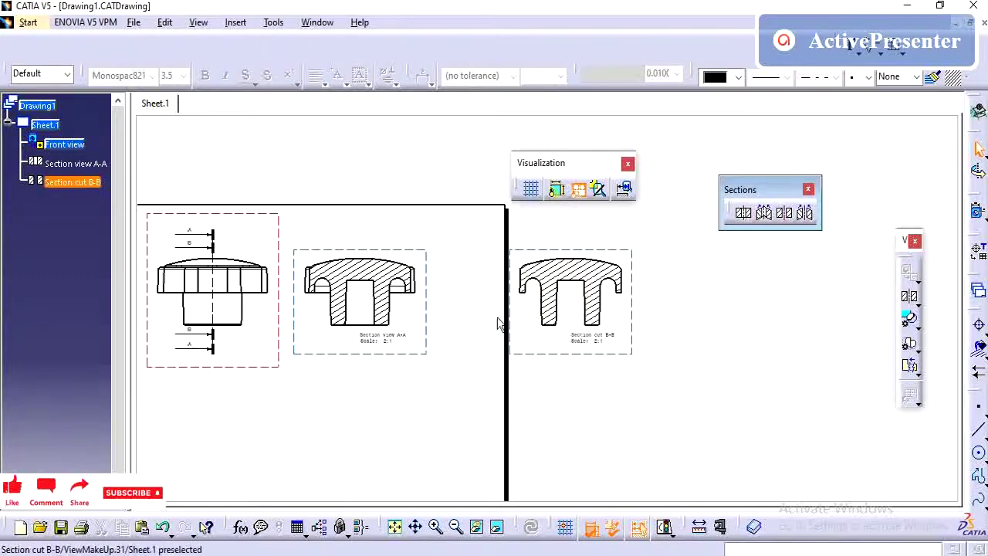
mouse_move(493, 321)
middle_mouse_down()
mouse_move(479, 344)
mouse_move(509, 337)
middle_mouse_up()
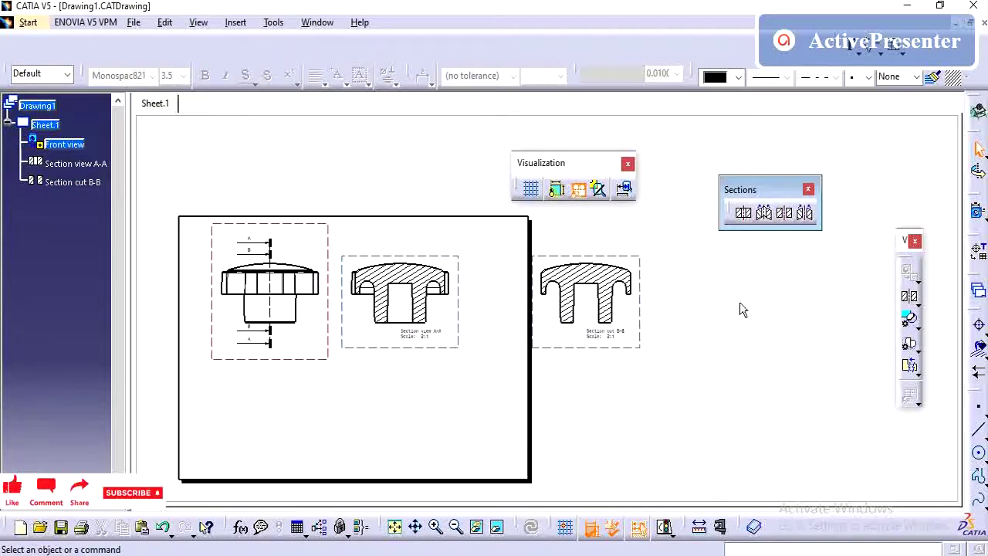
left_click(766, 214)
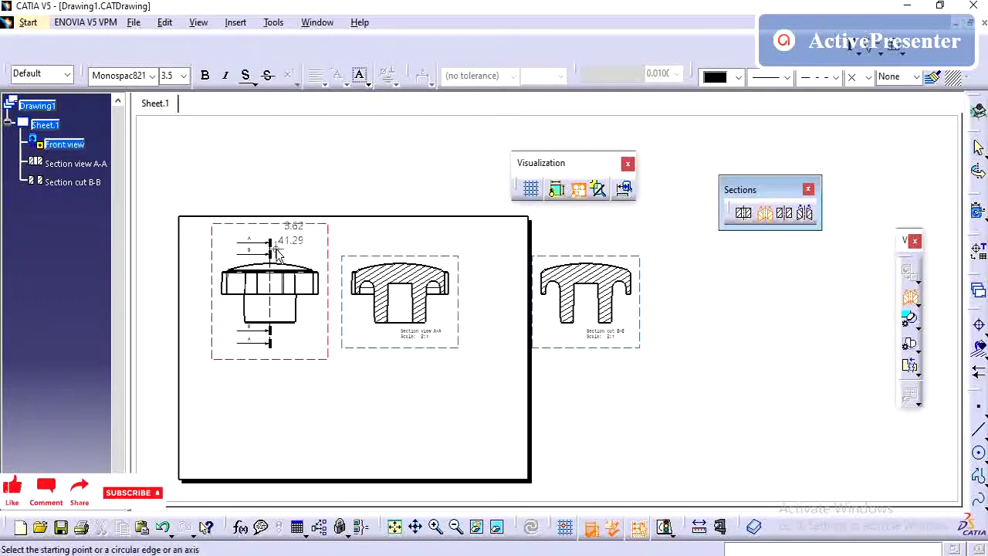
left_click(284, 242)
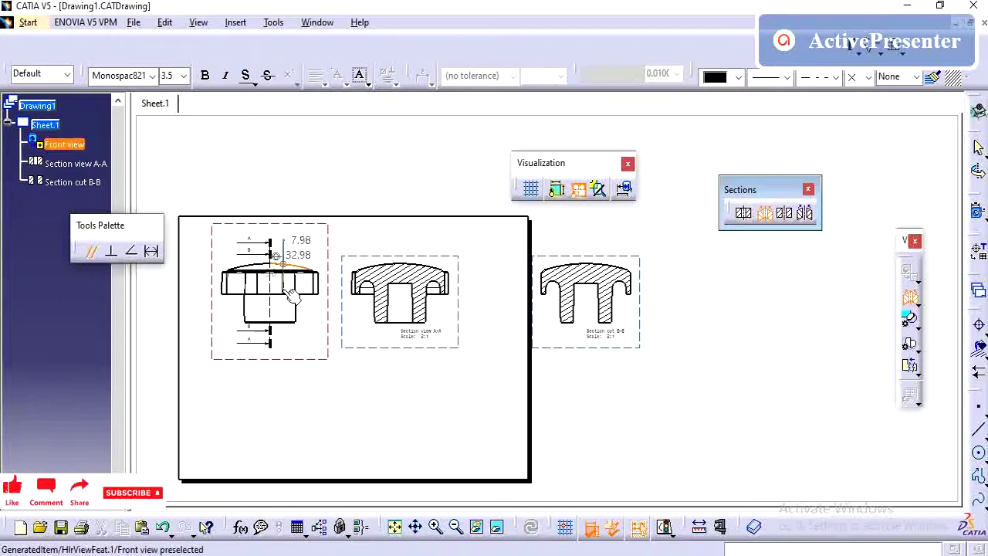
left_click(283, 309)
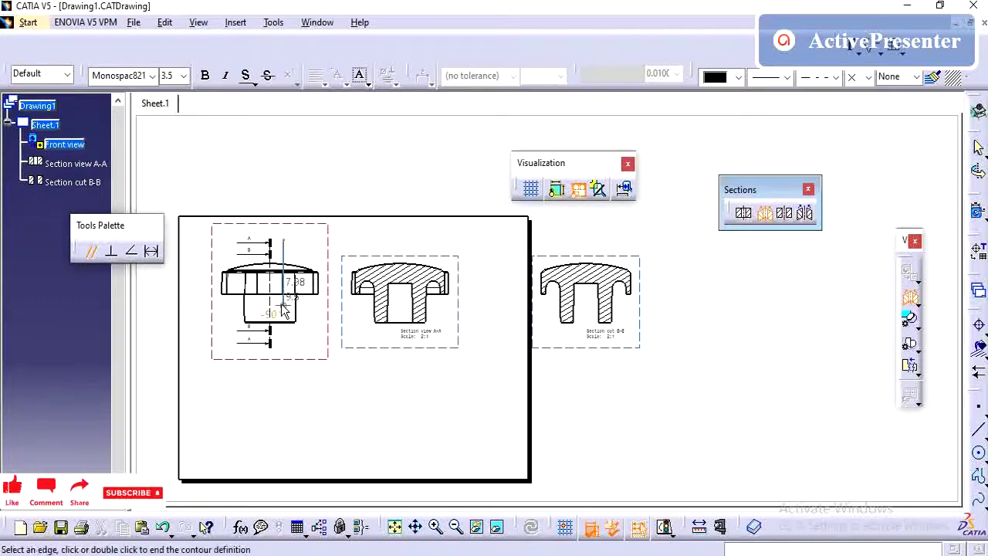
left_click(291, 308)
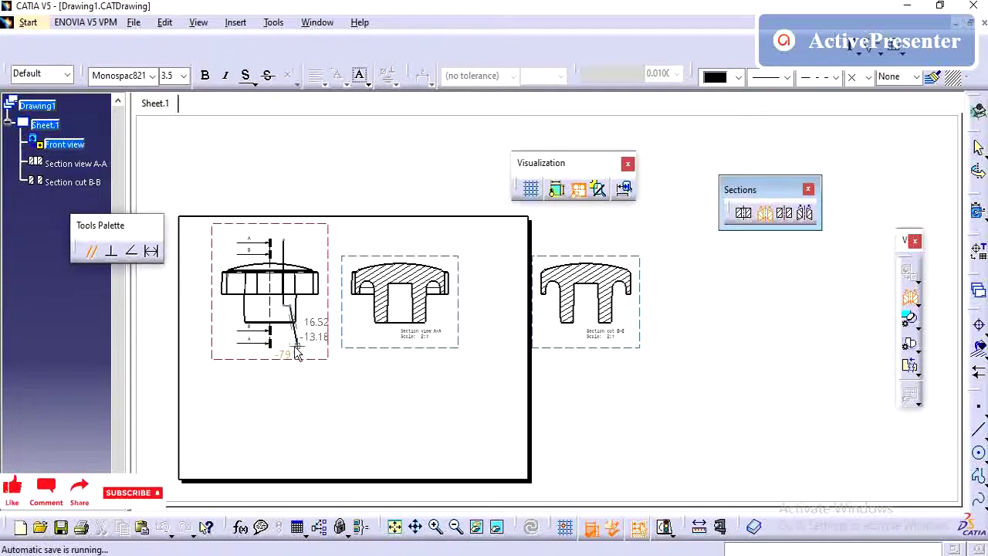
double_click(289, 347)
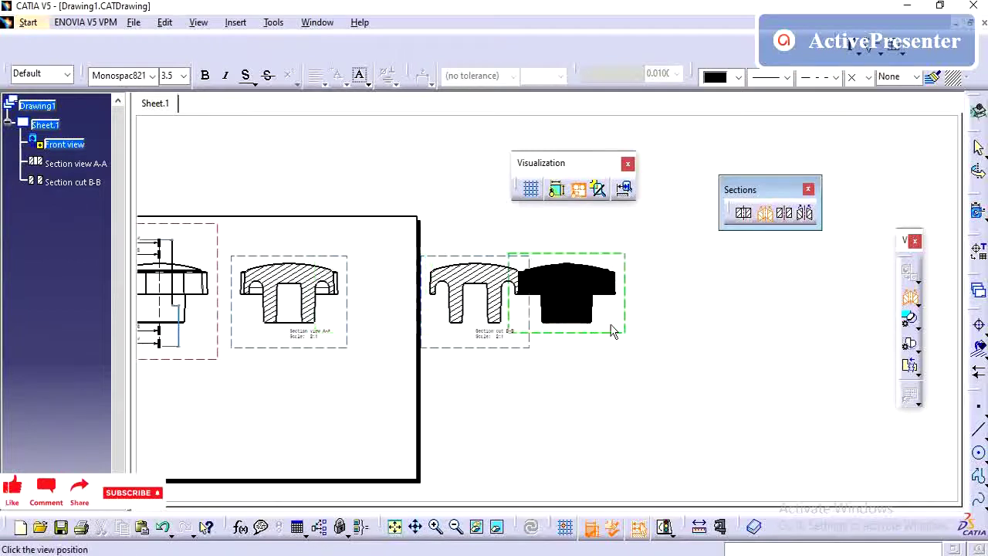
left_click(639, 321)
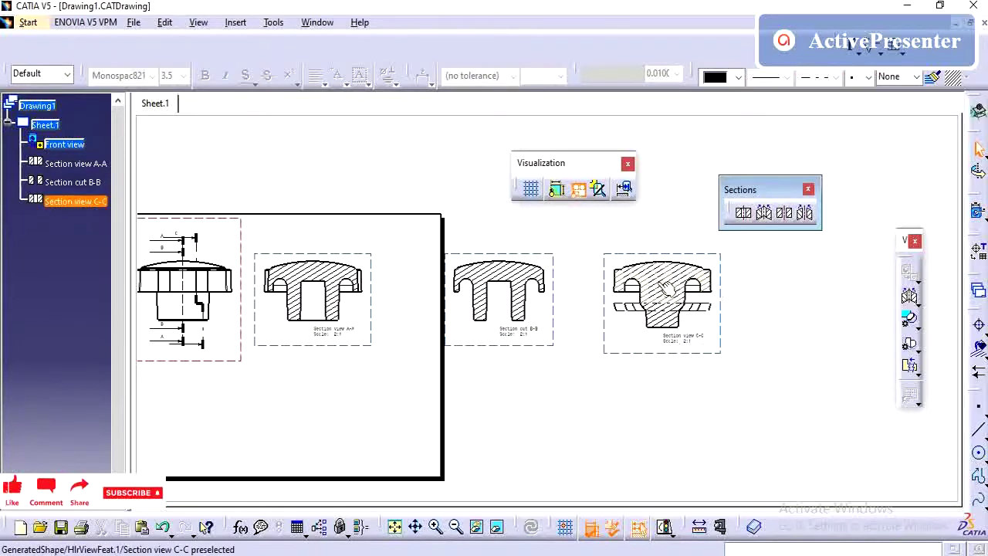
Create an aligned section cut following the stepped C-C profile in the front view, placing it beyond section view C-C
left_click(805, 215)
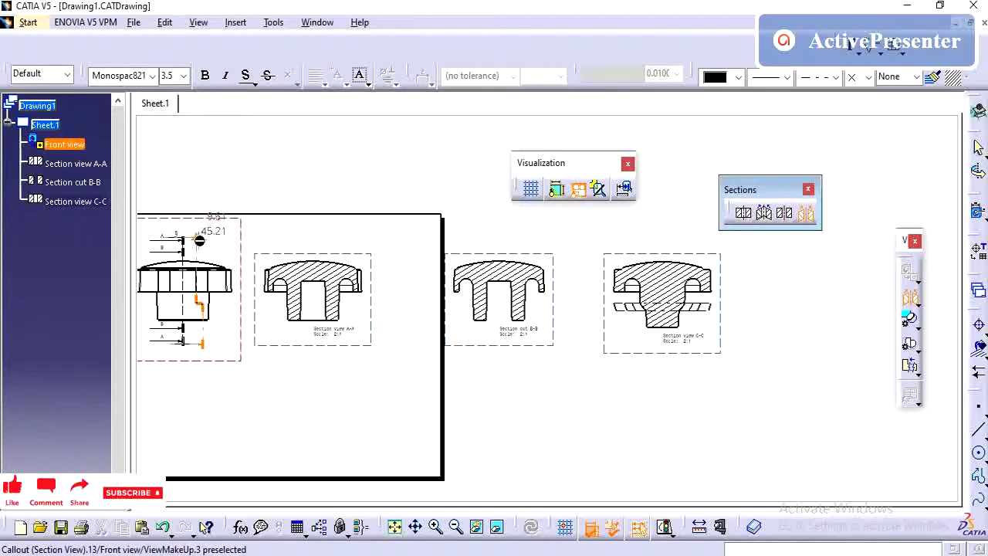
mouse_move(199, 239)
middle_mouse_down()
mouse_move(358, 237)
mouse_move(318, 232)
middle_mouse_up()
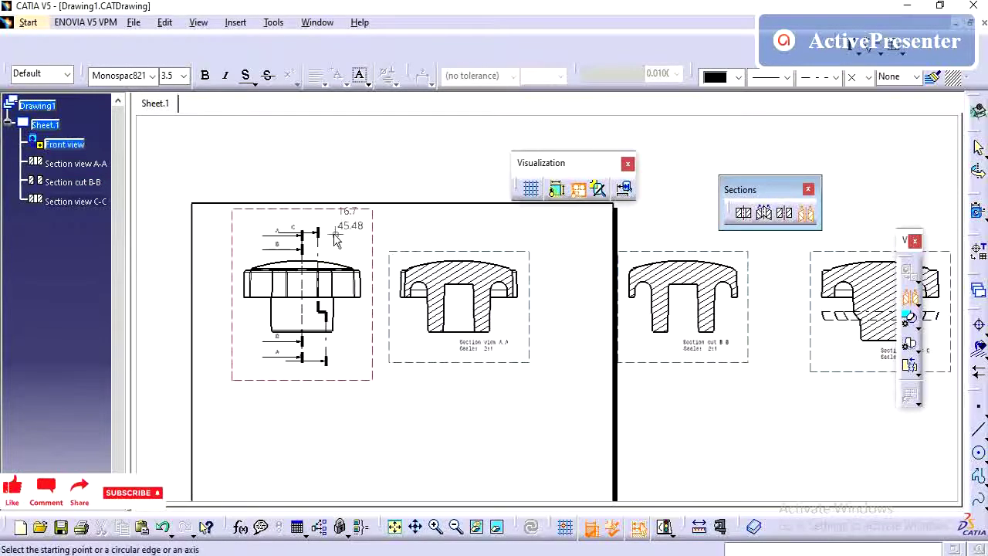
left_click(318, 231)
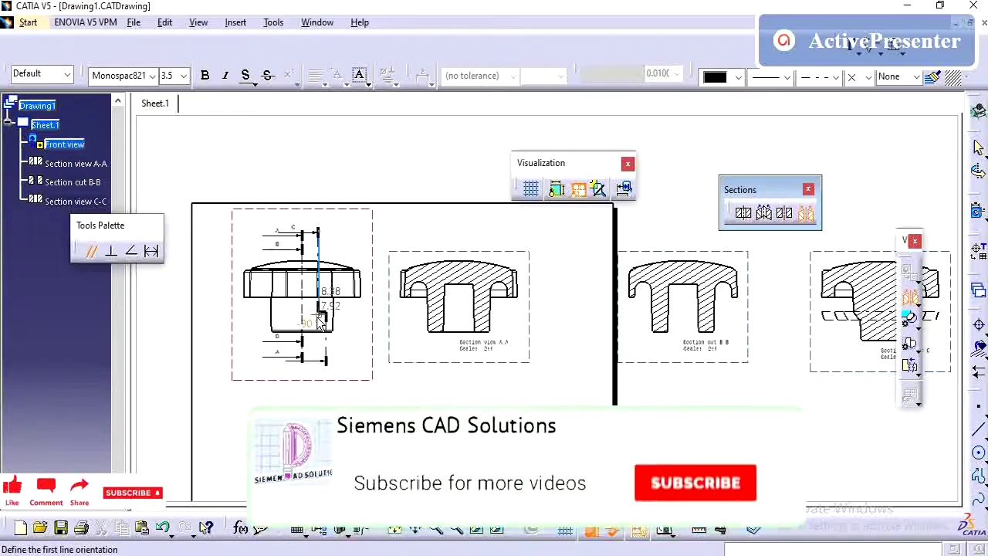
left_click(317, 312)
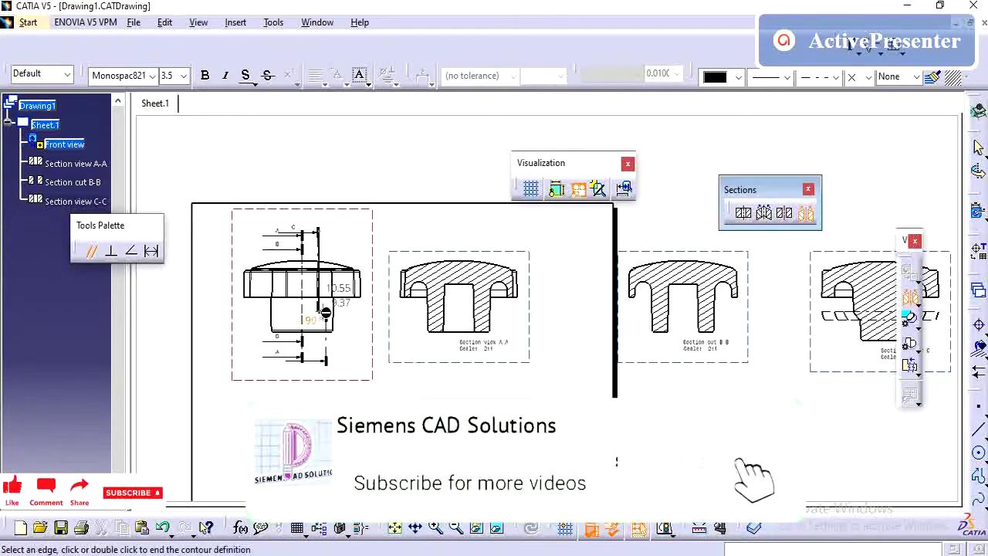
double_click(324, 362)
middle_click_drag(505, 332, 505, 363, "ctrl")
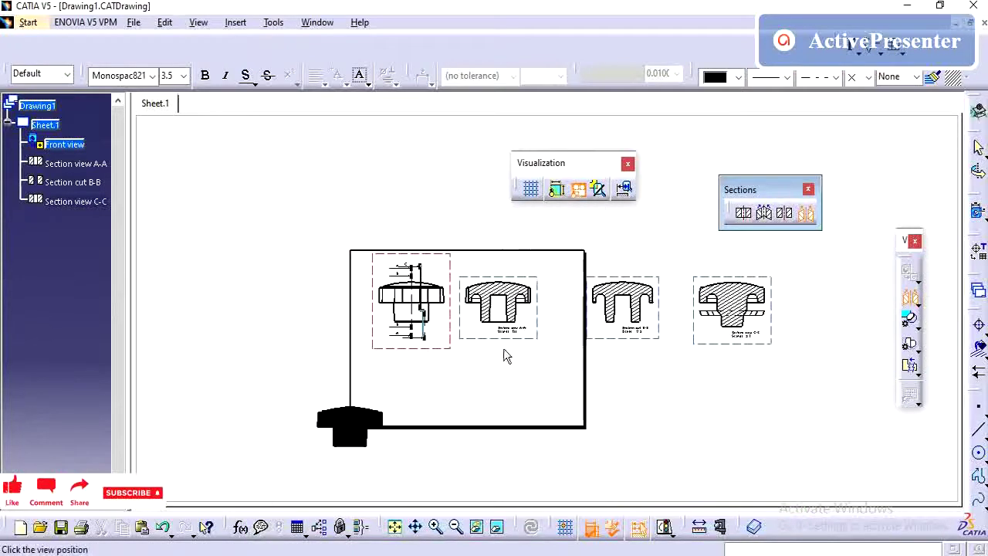
middle_click_drag(726, 328, 539, 328)
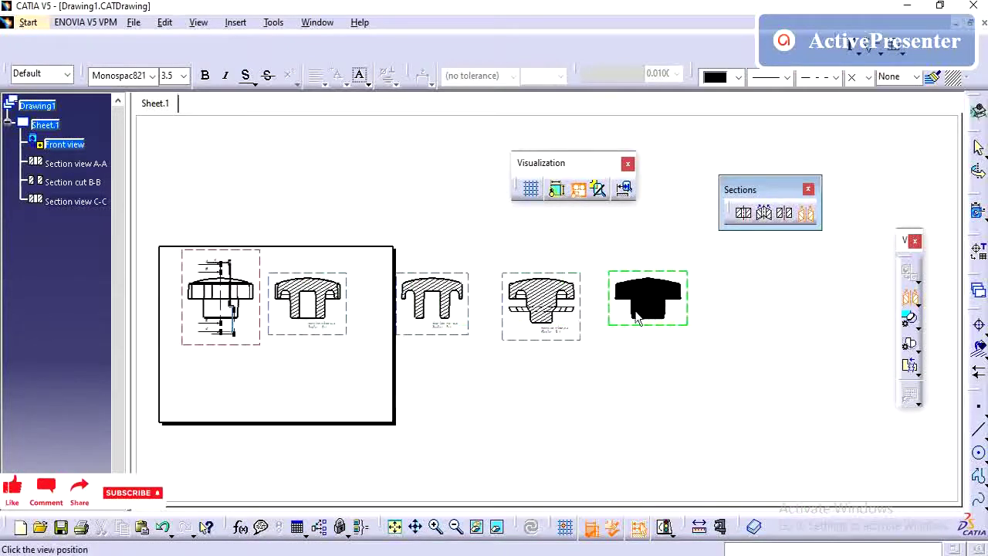
left_click(633, 332)
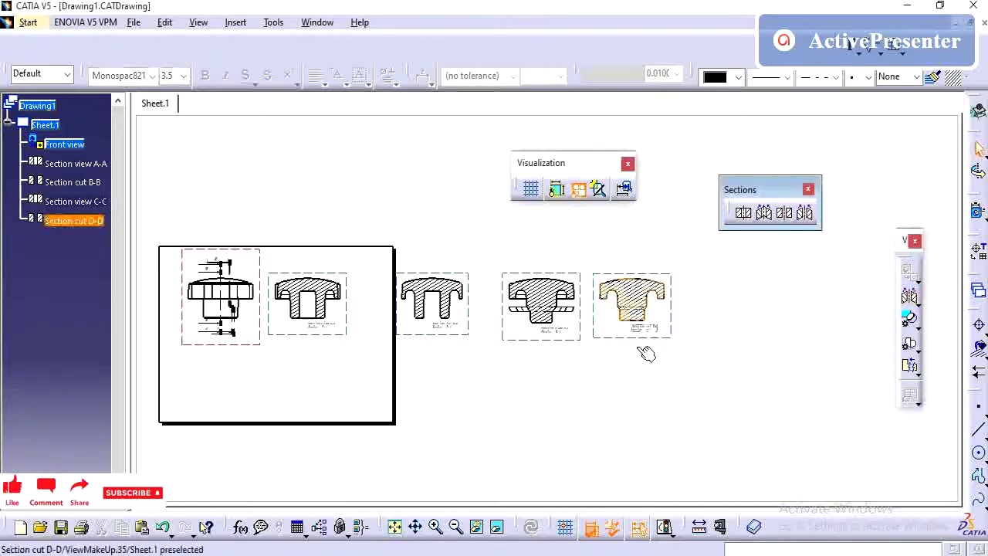
Move the section cut B-B view closer to section view A-A
middle_click_drag(640, 368, 617, 339, "ctrl")
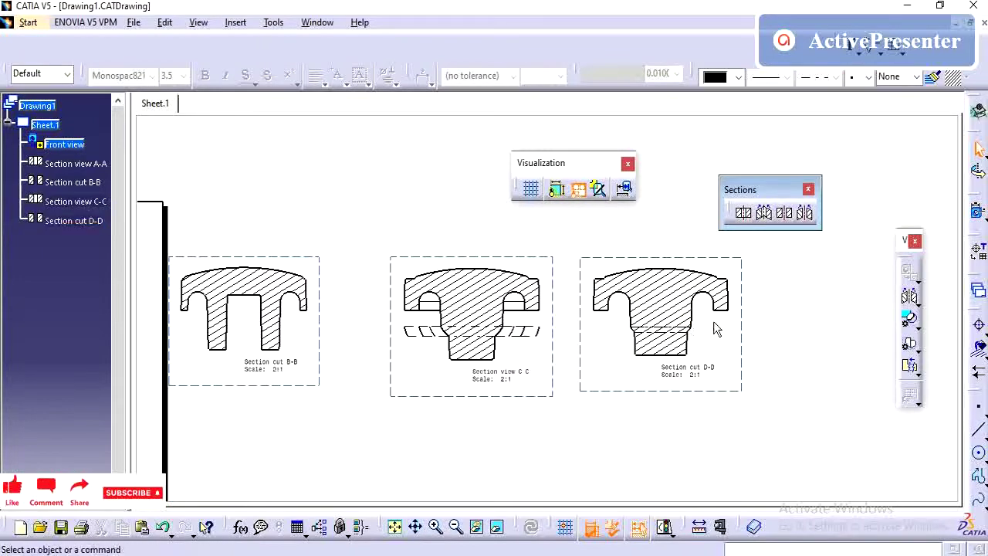
mouse_move(468, 316)
middle_mouse_down()
mouse_move(499, 395)
mouse_move(600, 360)
middle_mouse_up()
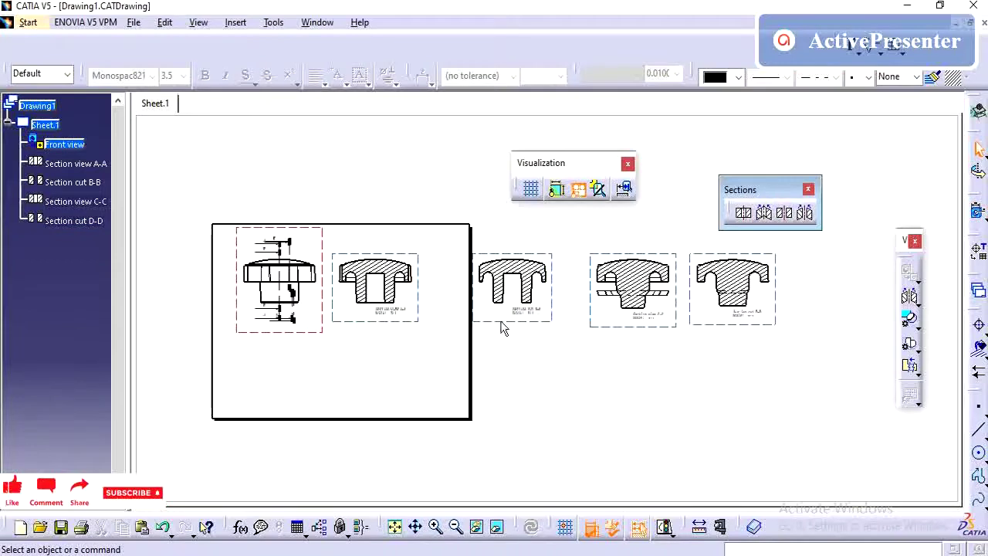
left_click_drag(501, 329, 441, 320)
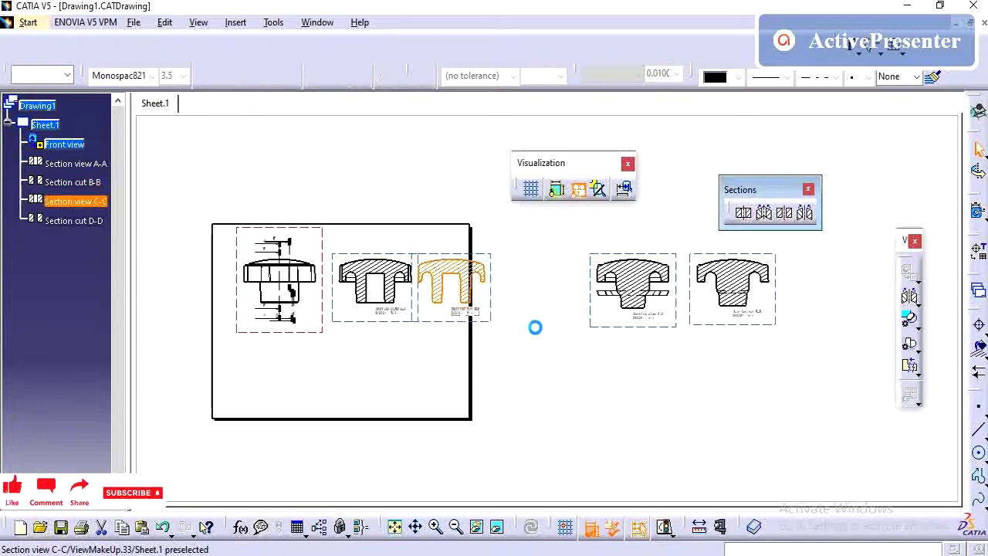
mouse_move(535, 327)
left_mouse_down()
mouse_move(529, 321)
mouse_move(546, 317)
left_mouse_up()
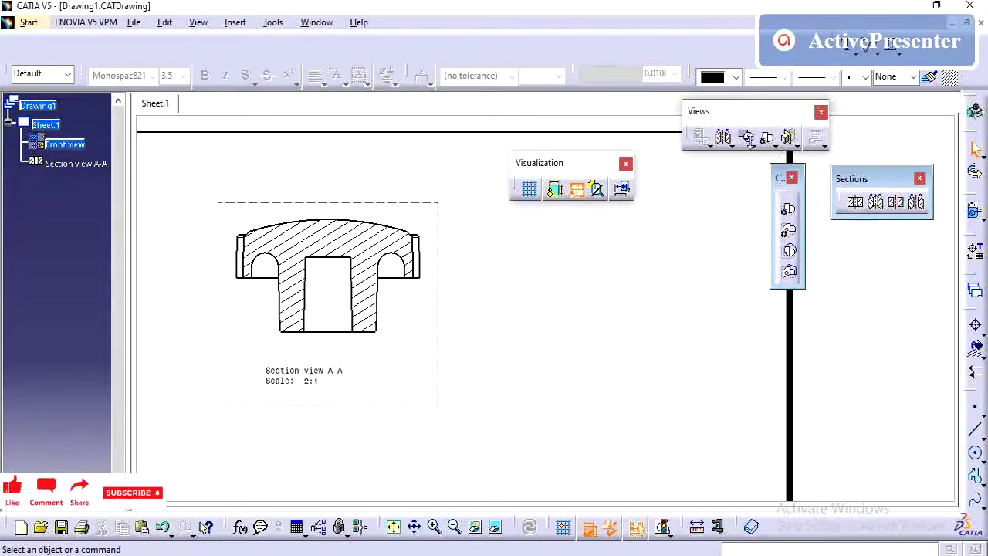
Detach the detail view tools as a floating toolbar beside the clipping tools
left_click(749, 142)
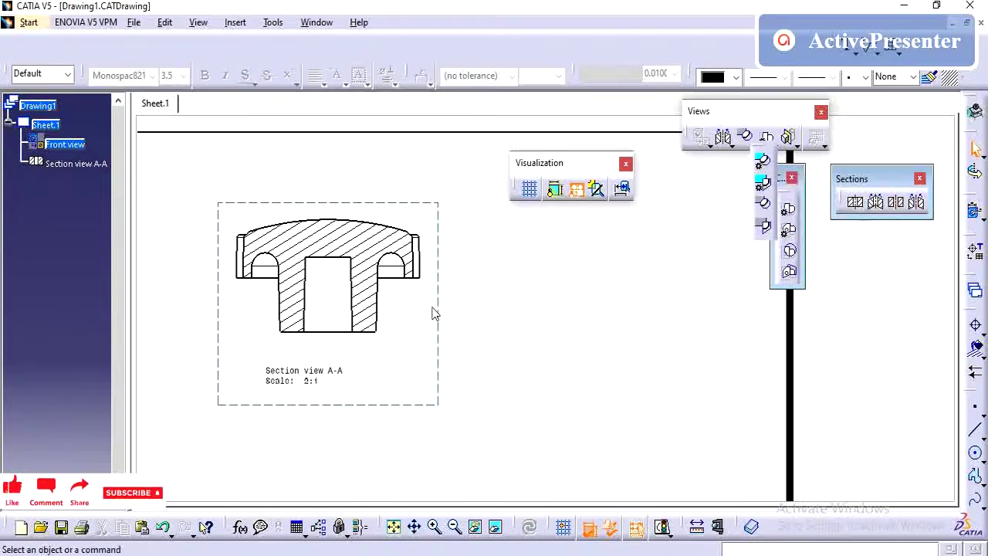
scroll(542, 294, "up", 1)
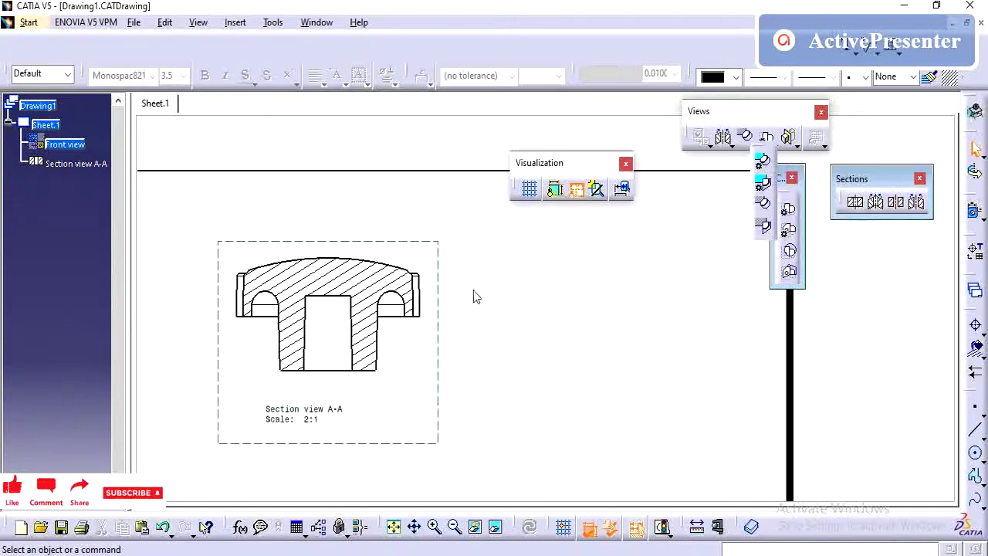
mouse_move(450, 316)
middle_mouse_down("ctrl")
mouse_move(532, 288)
mouse_move(541, 260)
middle_mouse_up("ctrl")
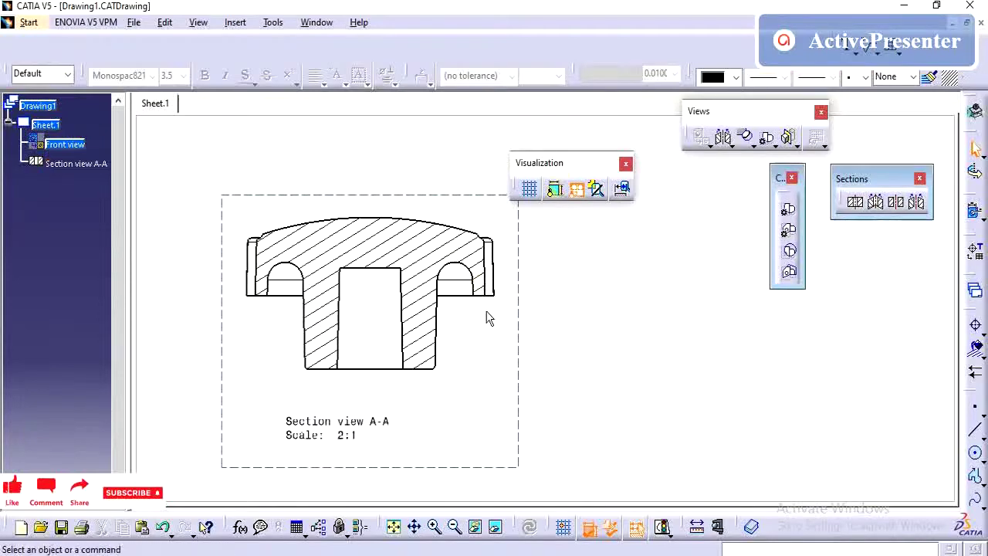
middle_click_drag(481, 318, 547, 306, "ctrl")
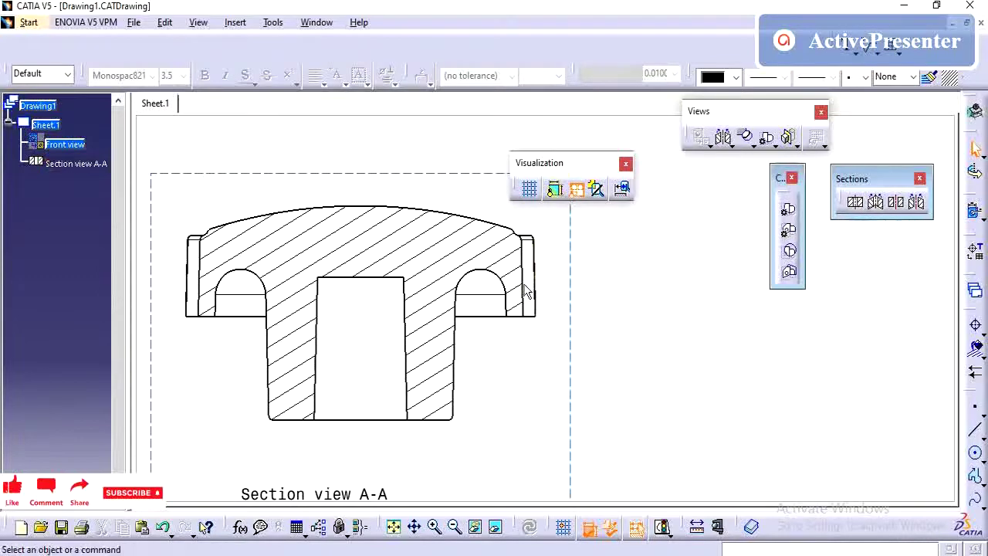
middle_click_drag(510, 349, 595, 339)
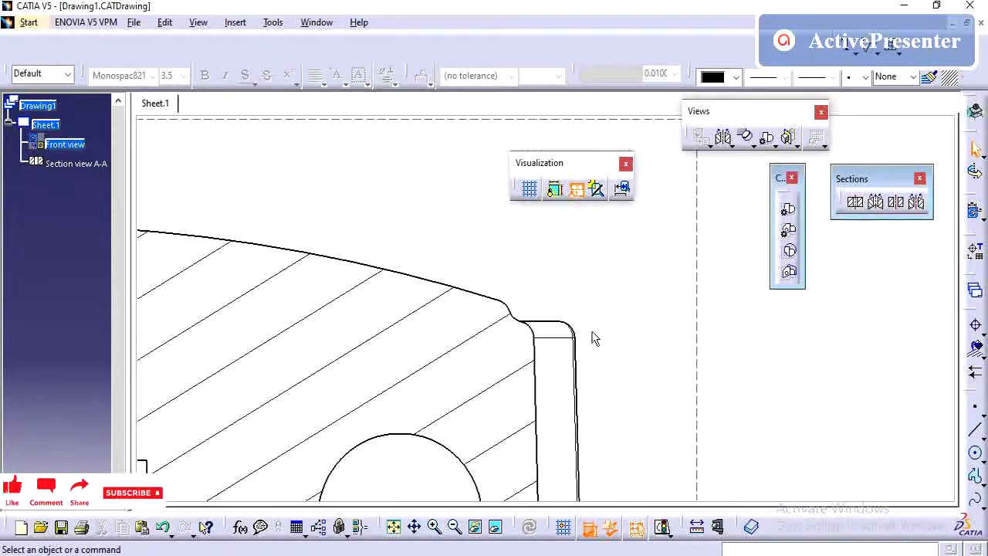
middle_click(604, 298)
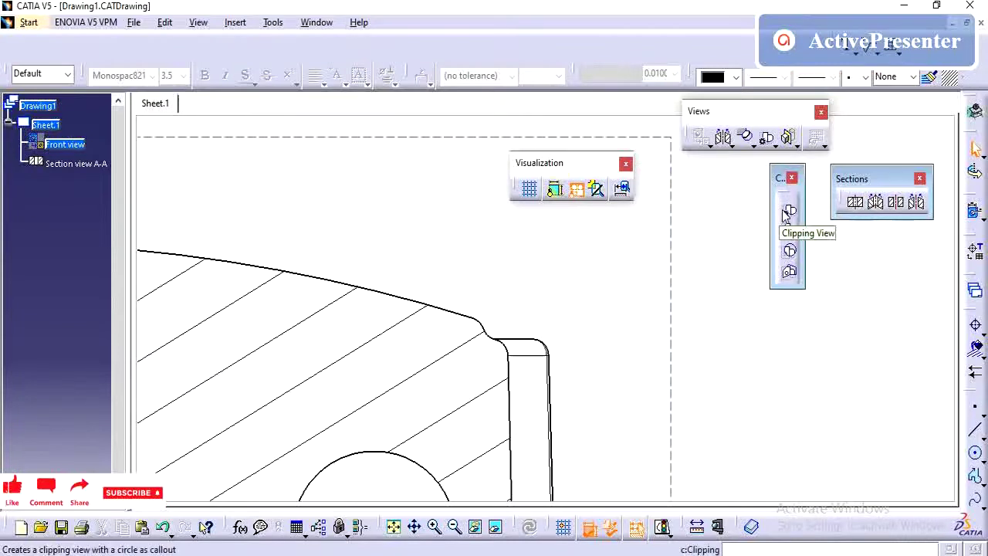
left_click(771, 144)
left_click_drag(755, 155, 703, 204)
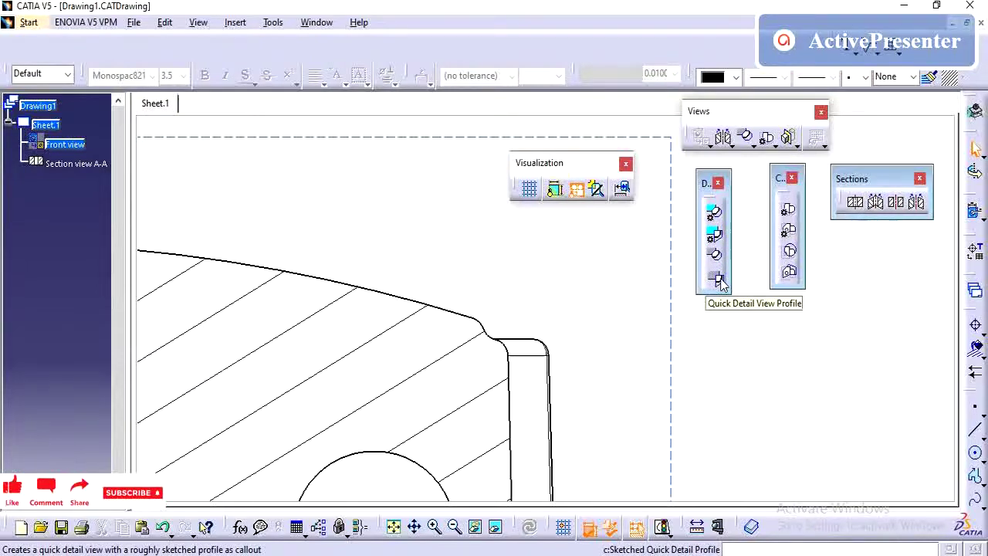
Try to create a detail view with a 5 mm radius circle around the upper right shoulder of section view A-A
left_click(715, 214)
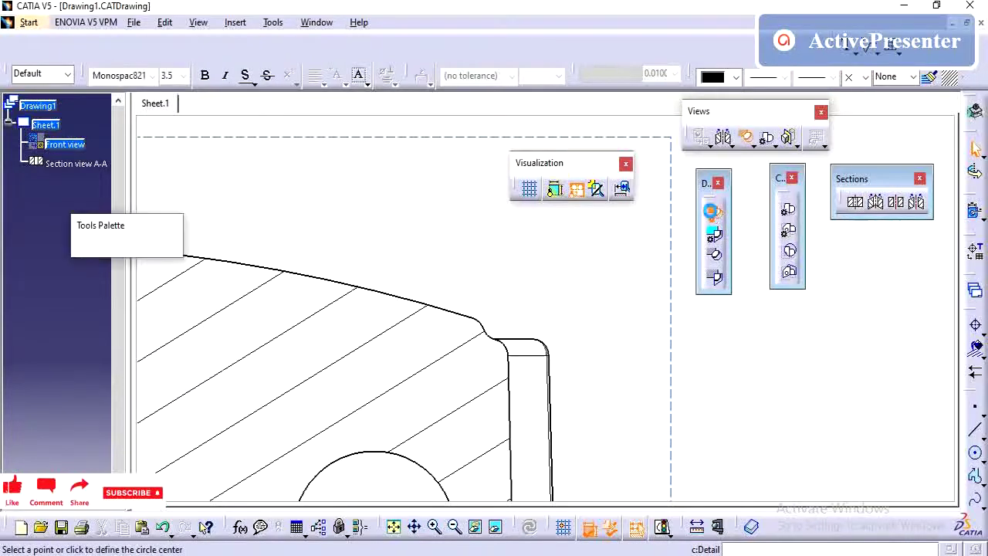
left_click(481, 352)
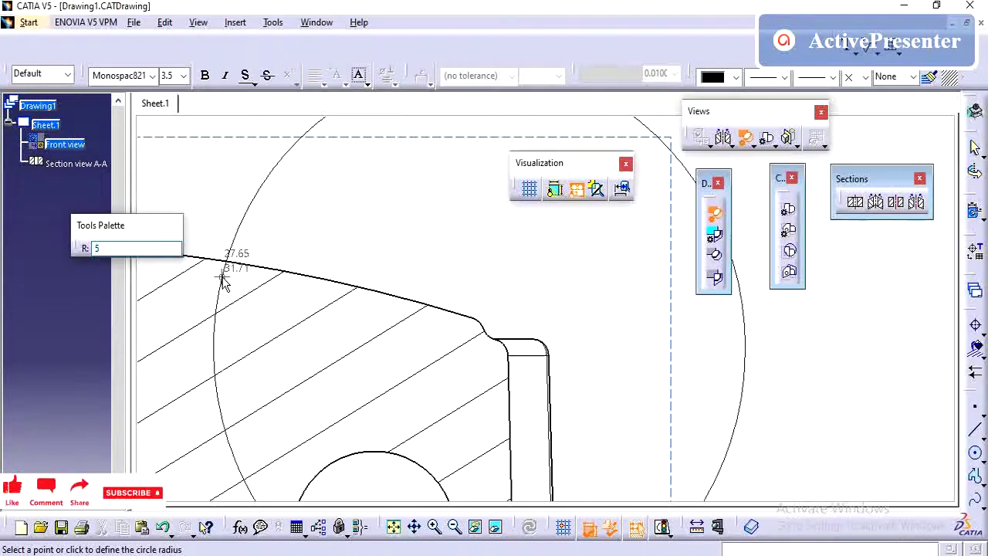
key("Return")
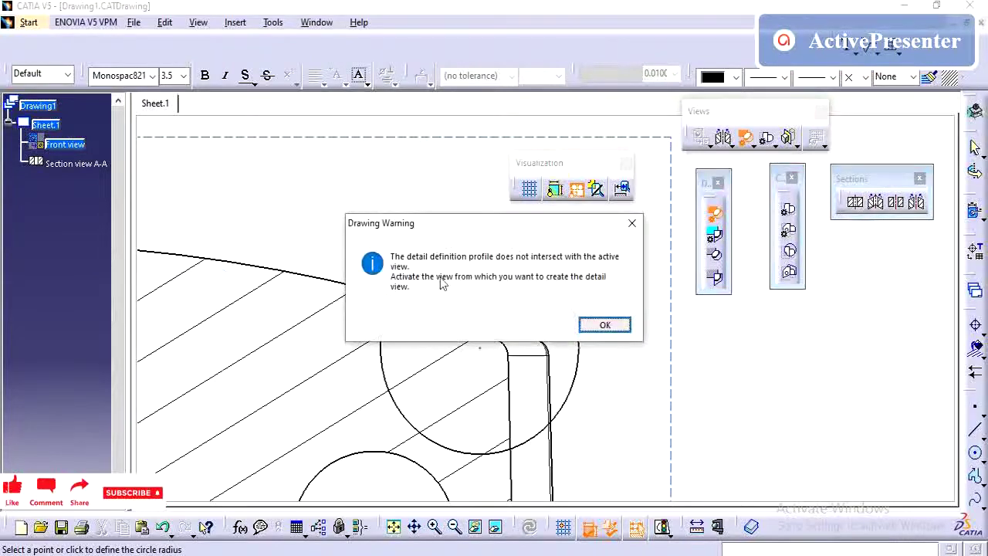
left_click(605, 326)
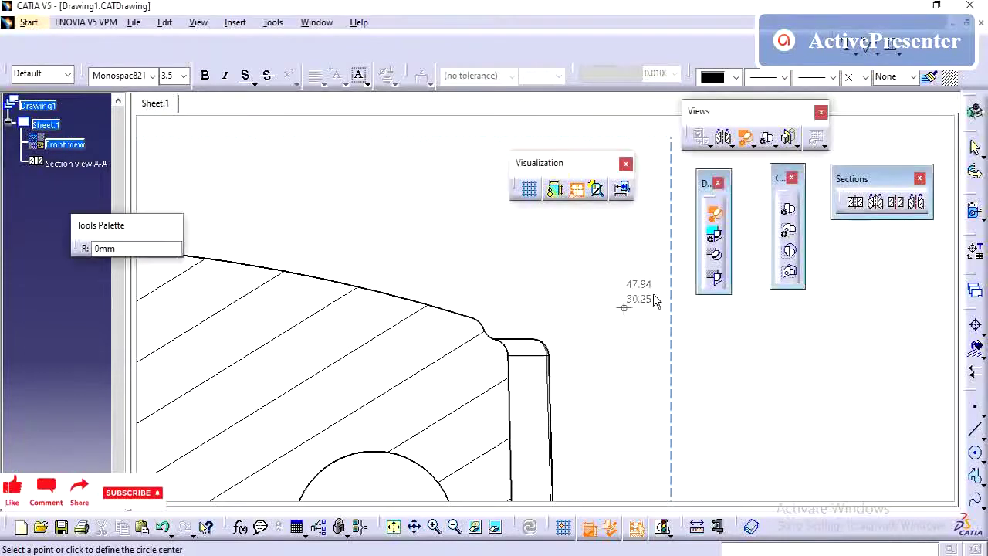
Activate section view A-A and create a circular detail view of 6 mm radius at its upper right shoulder, placing it beside the section
double_click(673, 245)
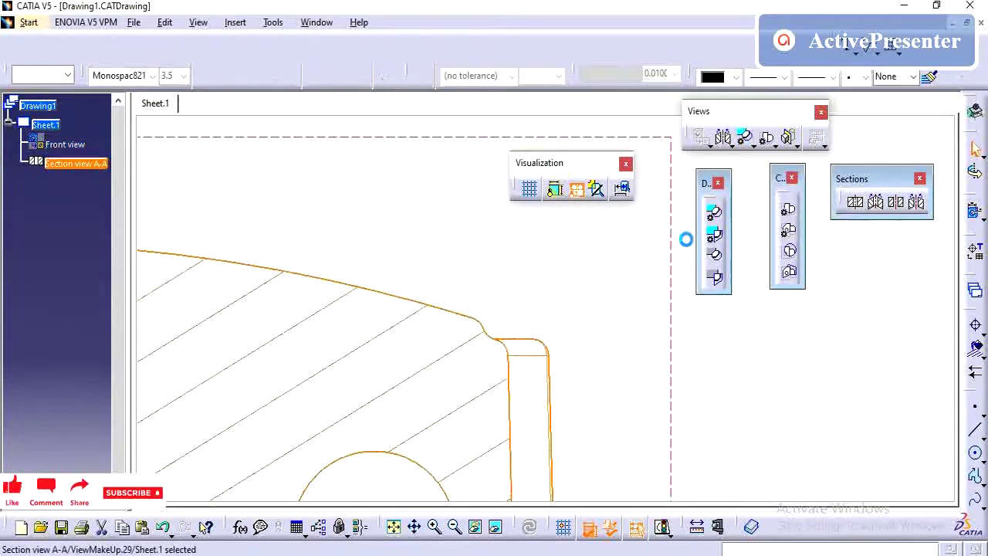
left_click(716, 212)
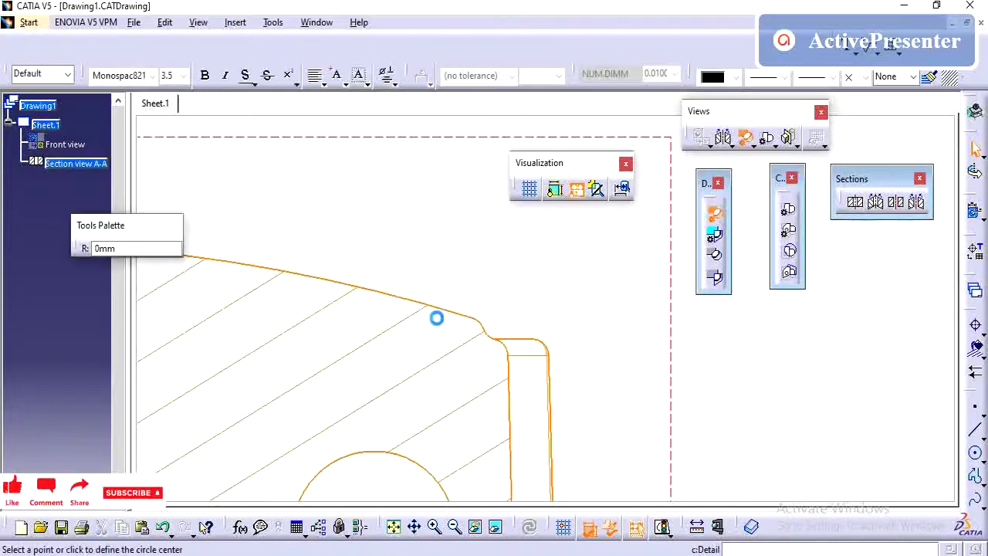
left_click(451, 330)
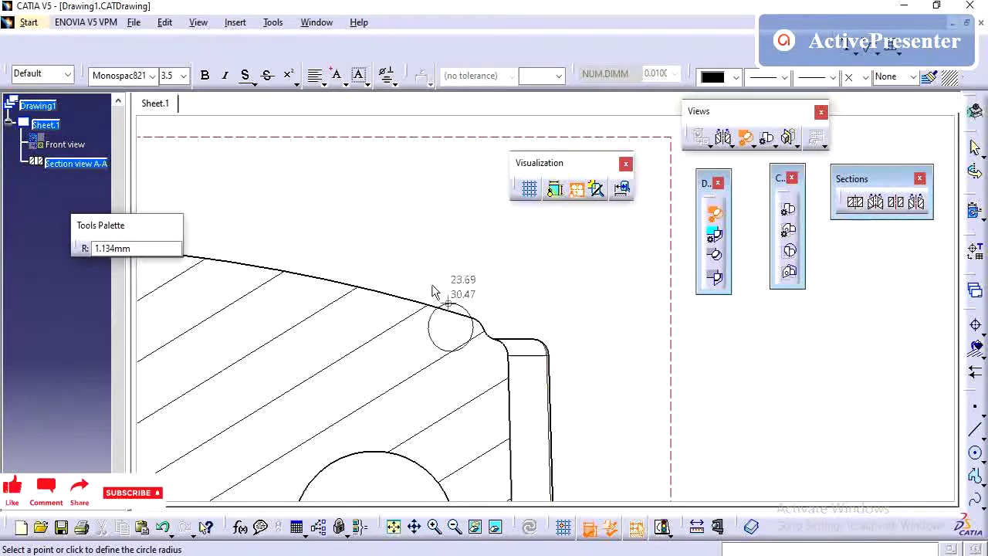
left_click(140, 247)
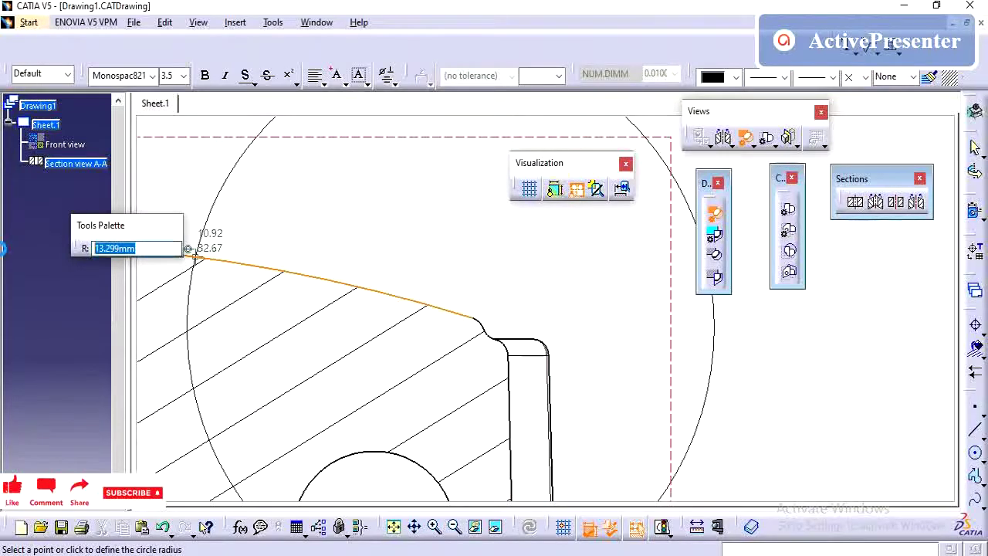
type("6")
key("Return")
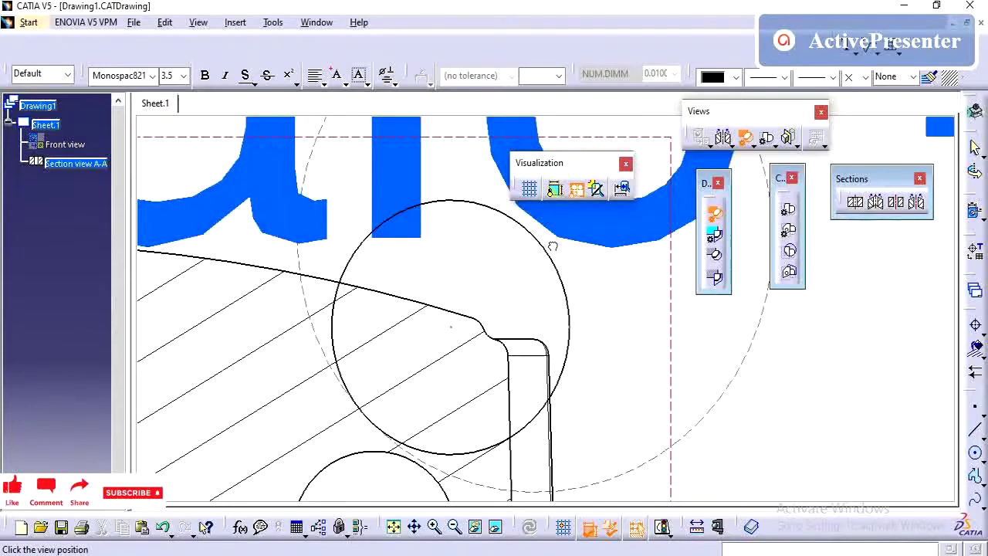
left_click(553, 246)
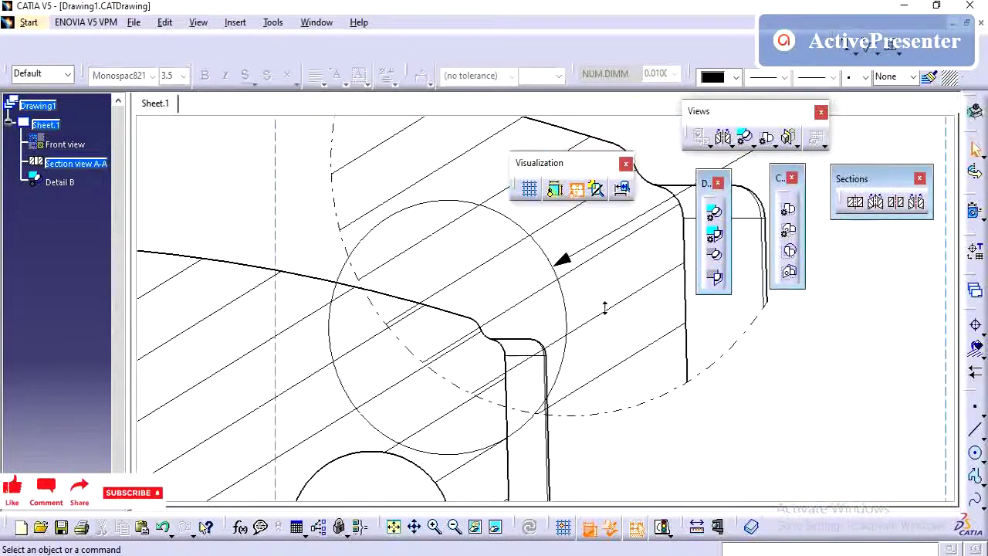
middle_click_drag(605, 307, 669, 346)
left_click_drag(672, 314, 786, 318)
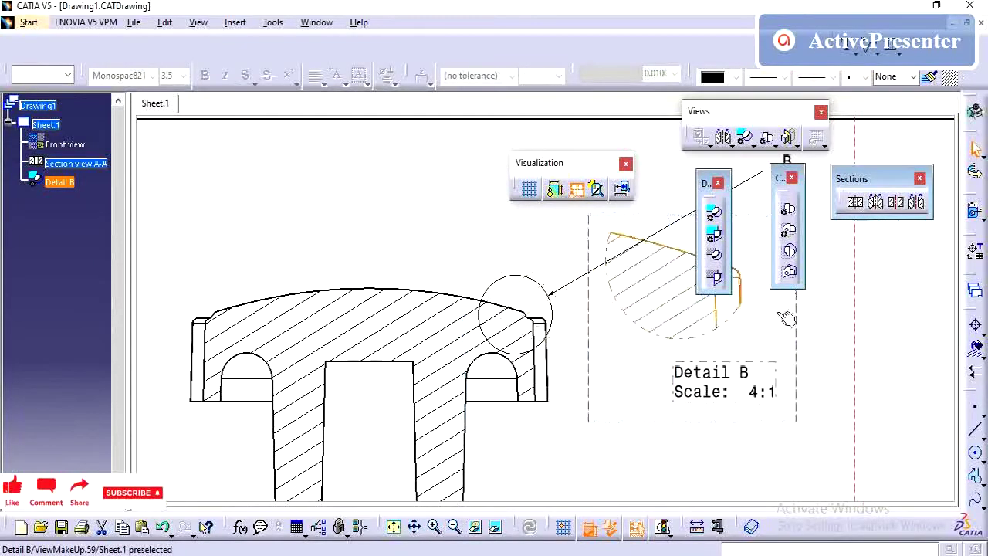
Edit the Detail B callout profile, shifting its circle outward over the knob's upper right rim, and finish the profile edition
left_click(554, 302)
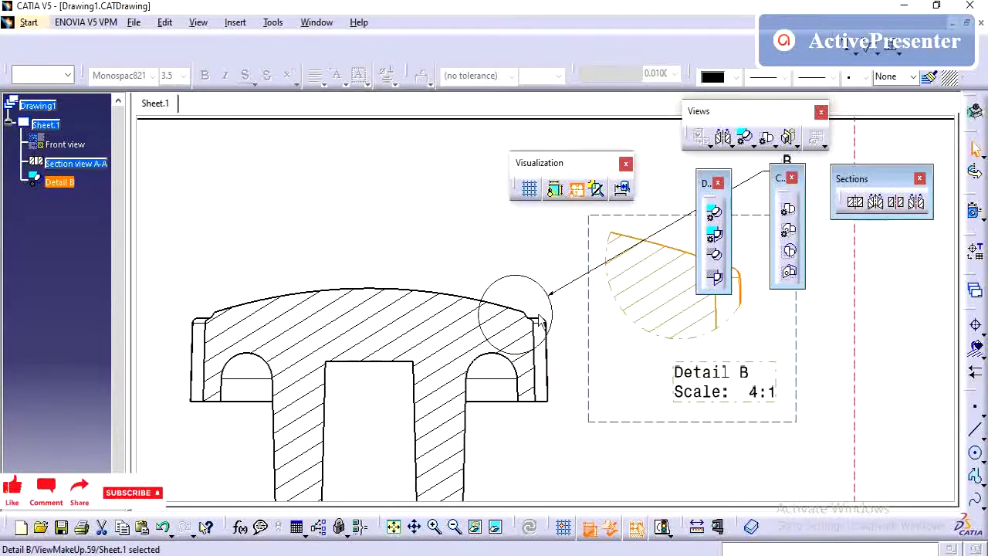
left_click(527, 275)
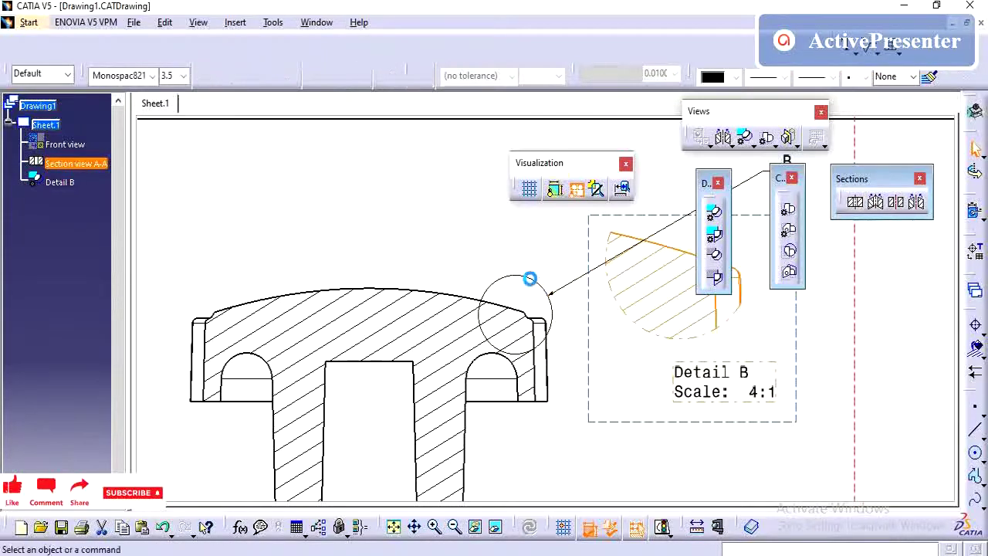
key("ctrl+shift+f")
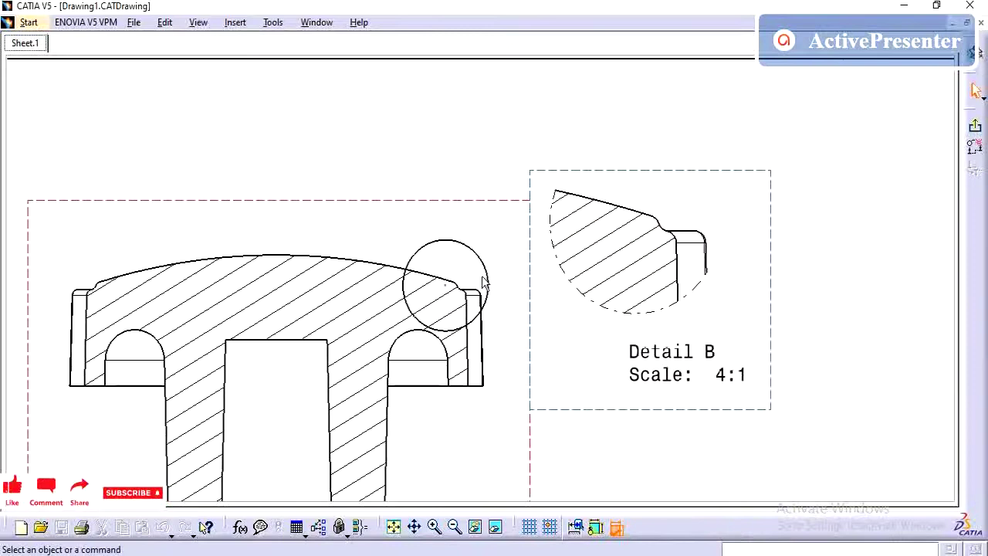
left_click_drag(467, 257, 488, 244)
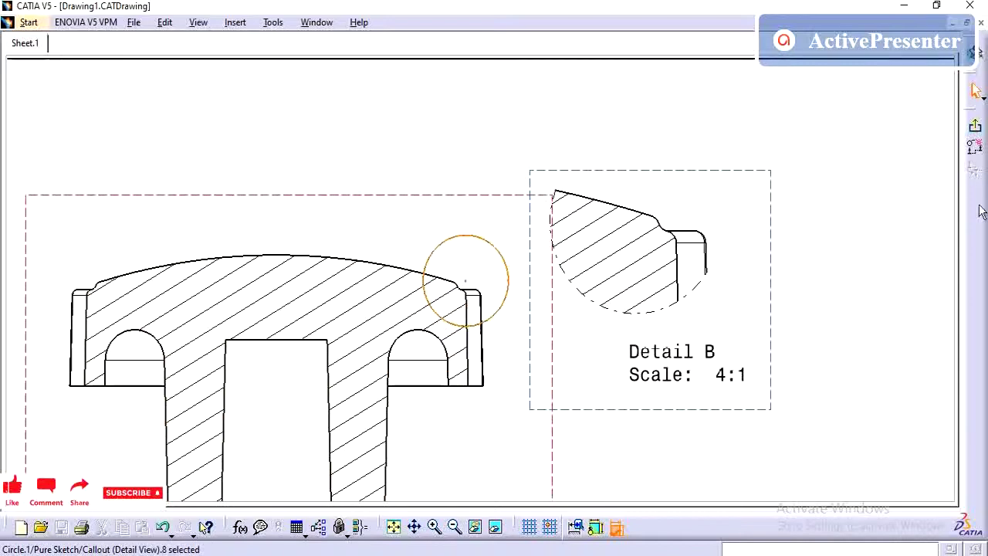
left_click(977, 130)
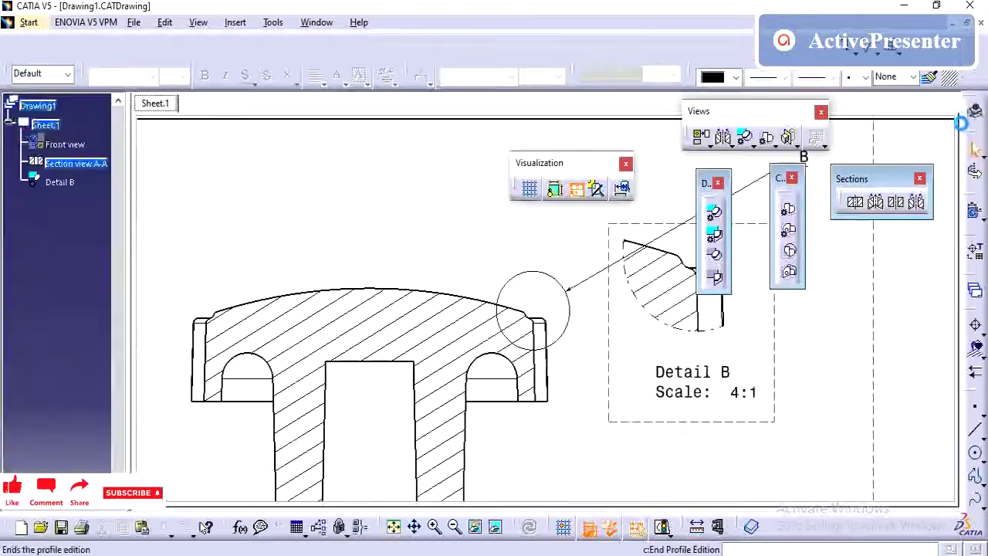
Set the scale of the Detail B view to 6:1
mouse_move(532, 315)
middle_mouse_down()
mouse_move(507, 291)
mouse_move(512, 326)
mouse_move(494, 357)
mouse_move(626, 340)
mouse_move(610, 335)
mouse_move(620, 252)
middle_mouse_up()
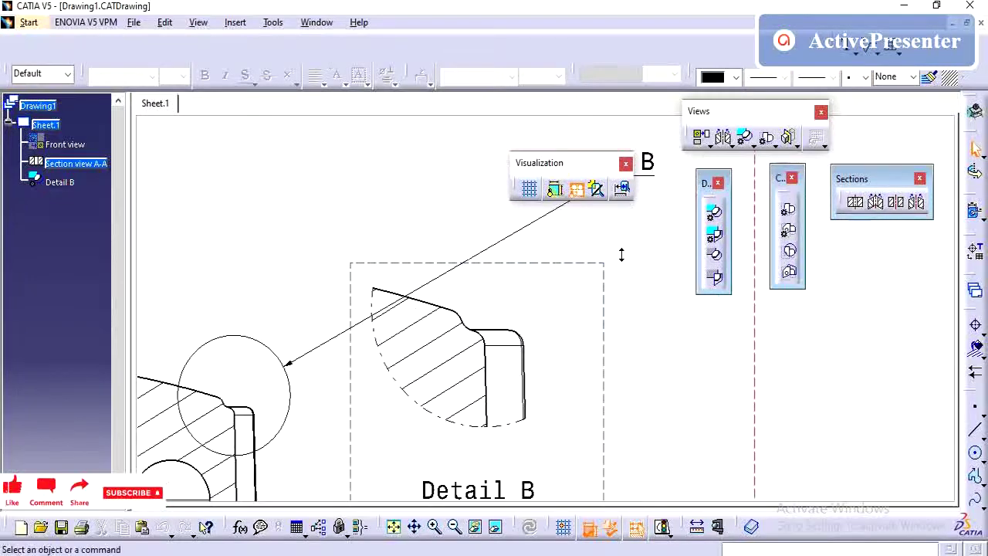
middle_click_drag(532, 487, 589, 386)
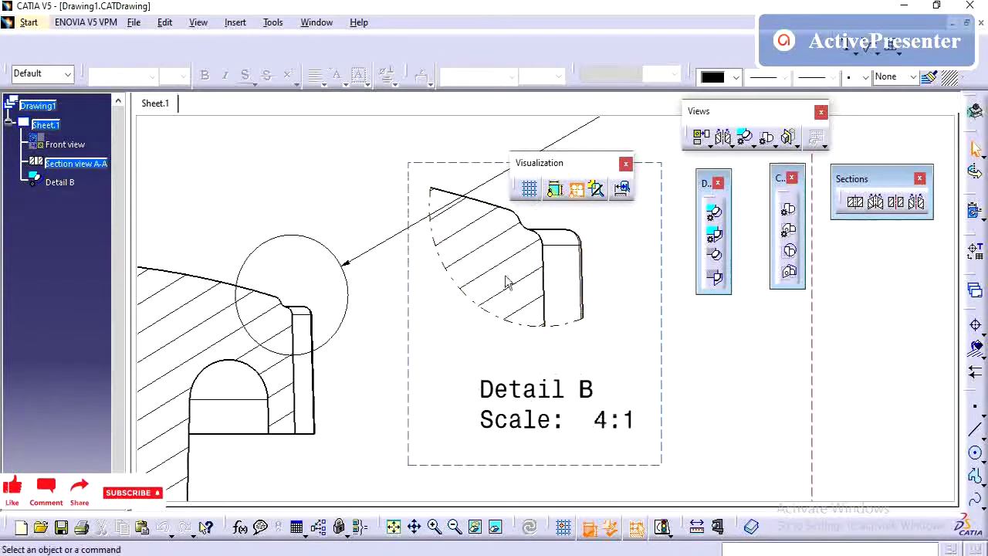
right_click(62, 180)
left_click(129, 302)
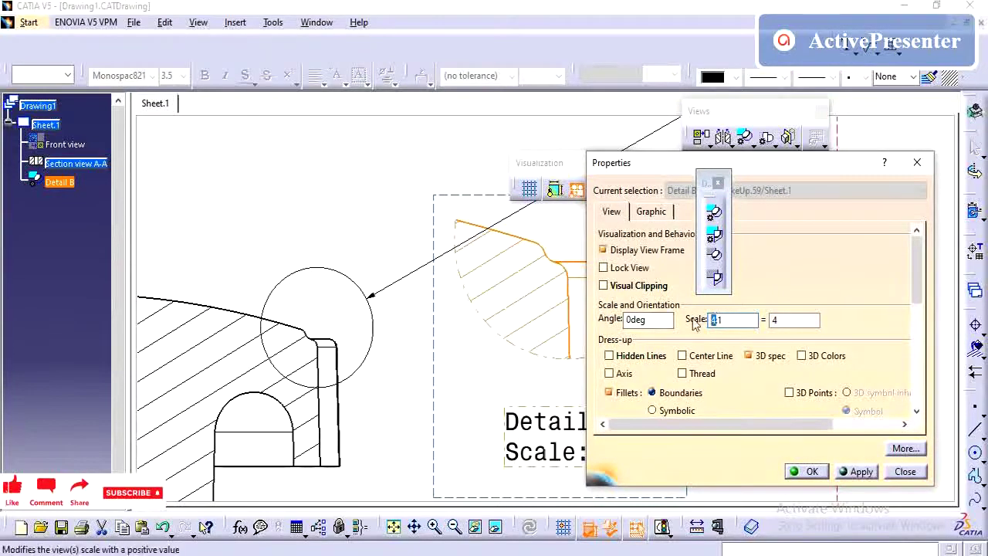
type("6")
key("Return")
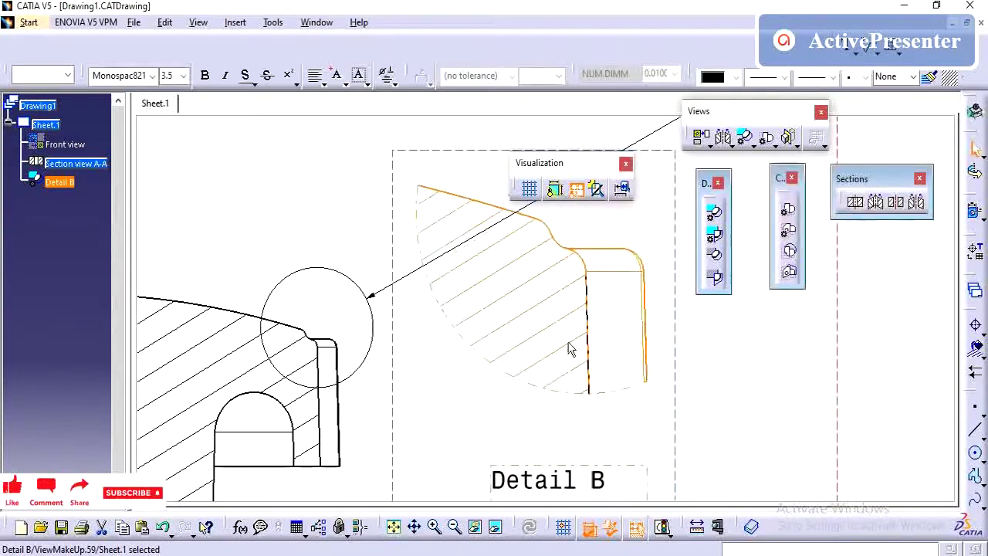
Start a sketched detail view and draw a closed L-shaped profile about 8 mm wide and 8 mm tall on section view A-A's top surface, inward of callout B
mouse_move(562, 336)
middle_mouse_down()
mouse_move(623, 353)
mouse_move(622, 363)
middle_mouse_up()
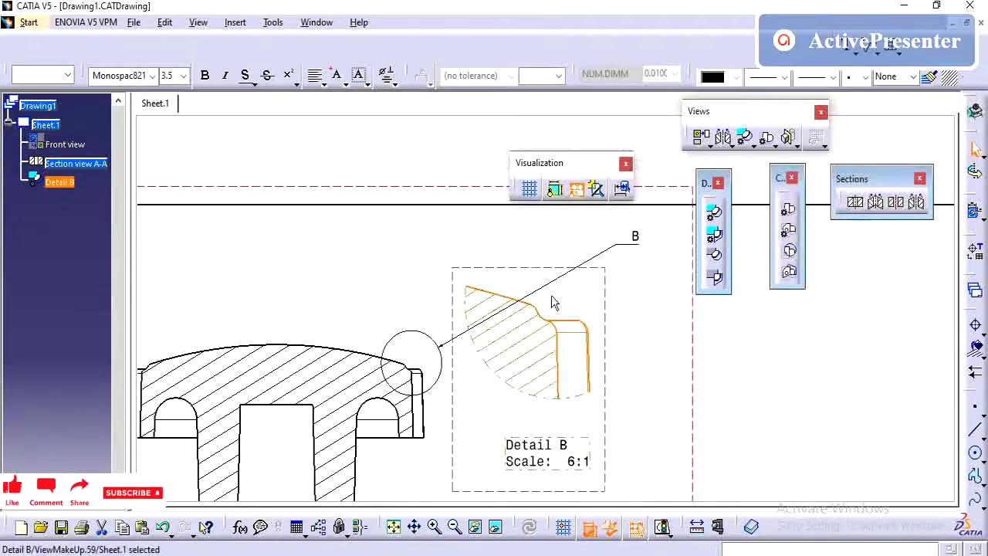
middle_click_drag(564, 329, 655, 353)
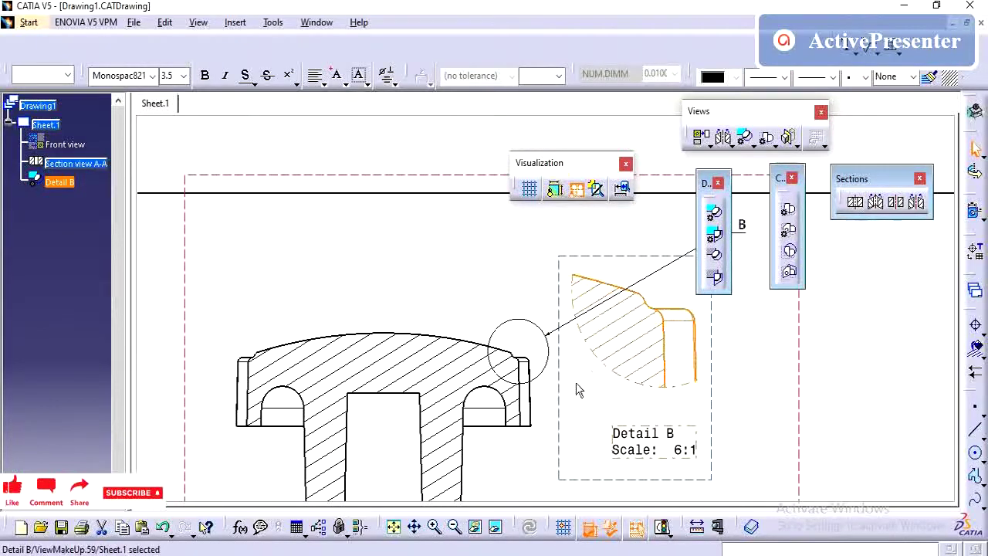
mouse_move(655, 310)
middle_mouse_down()
mouse_move(651, 357)
mouse_move(666, 314)
middle_mouse_up()
mouse_move(399, 382)
middle_mouse_down()
mouse_move(565, 327)
mouse_move(404, 353)
mouse_move(422, 315)
middle_mouse_up()
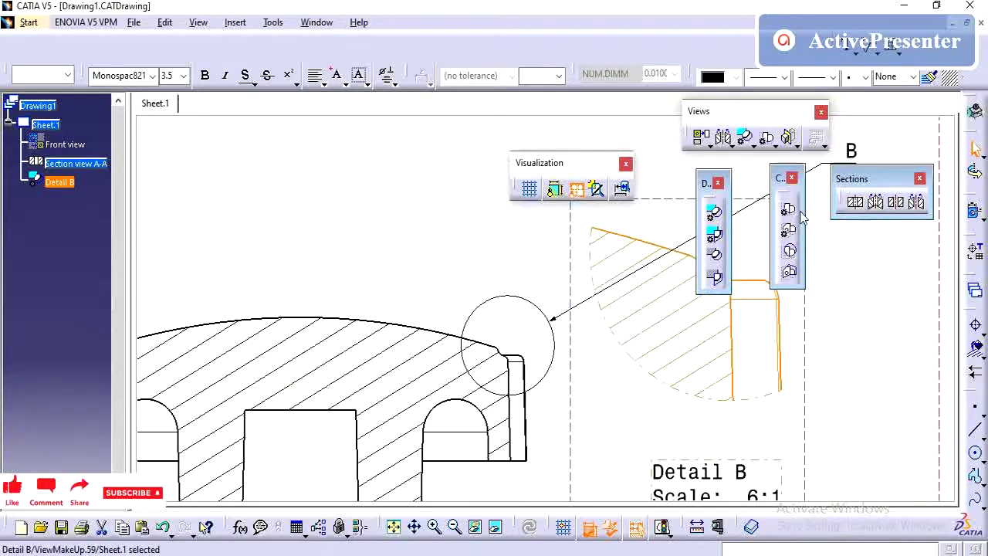
left_click(716, 237)
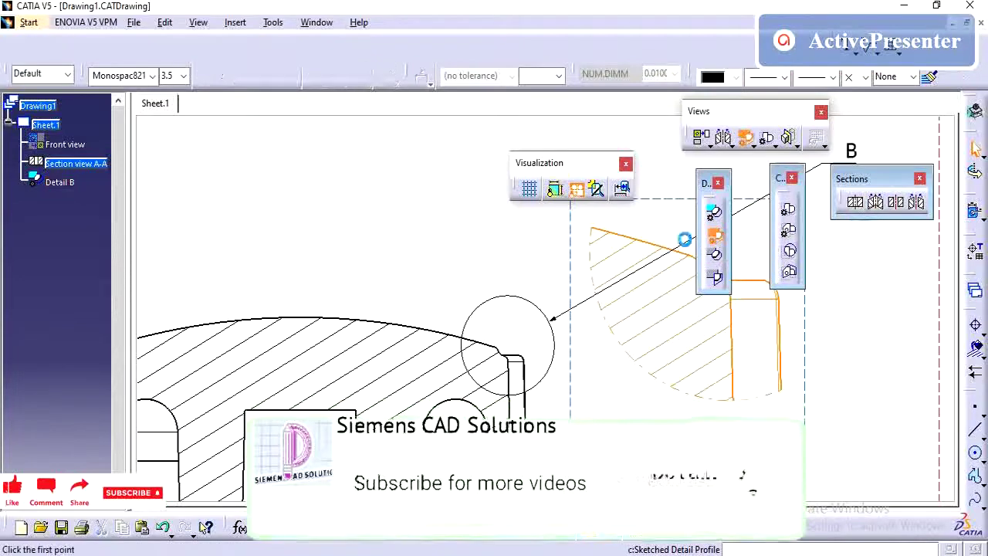
left_click(381, 300)
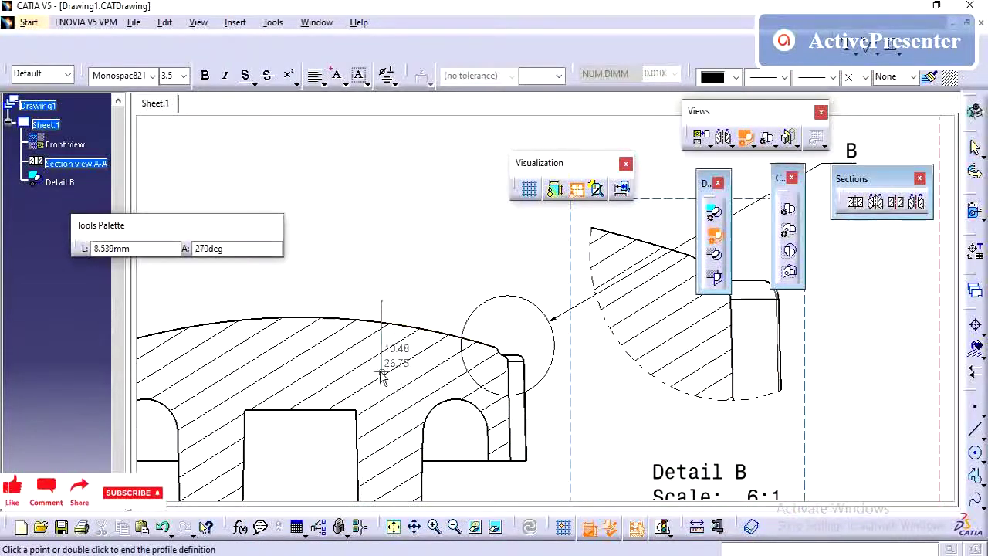
left_click(382, 369)
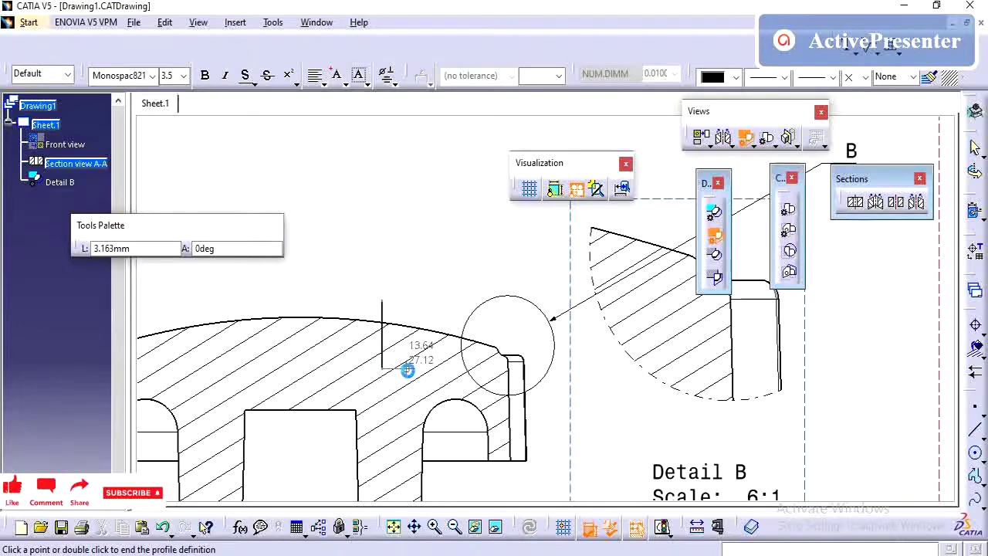
left_click(407, 369)
left_click(407, 350)
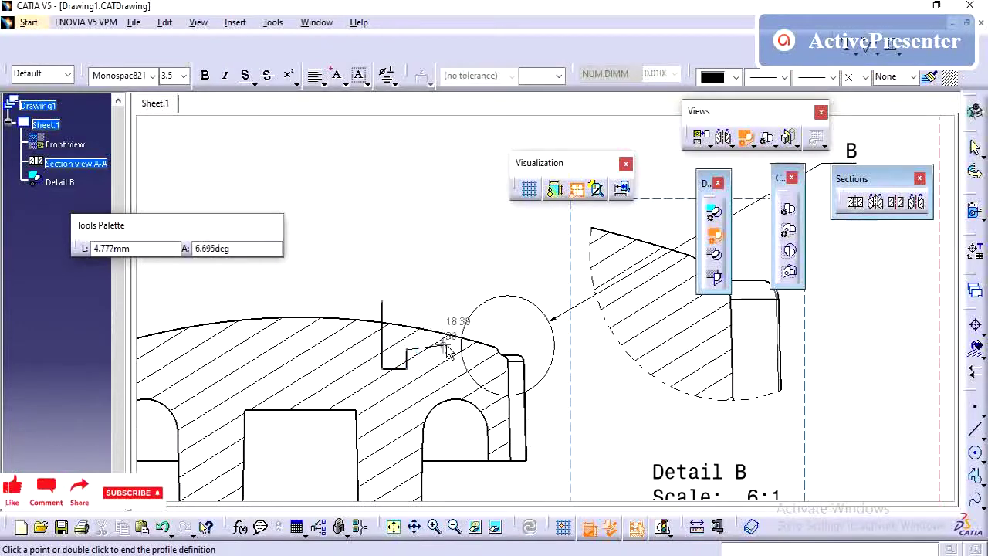
left_click(445, 351)
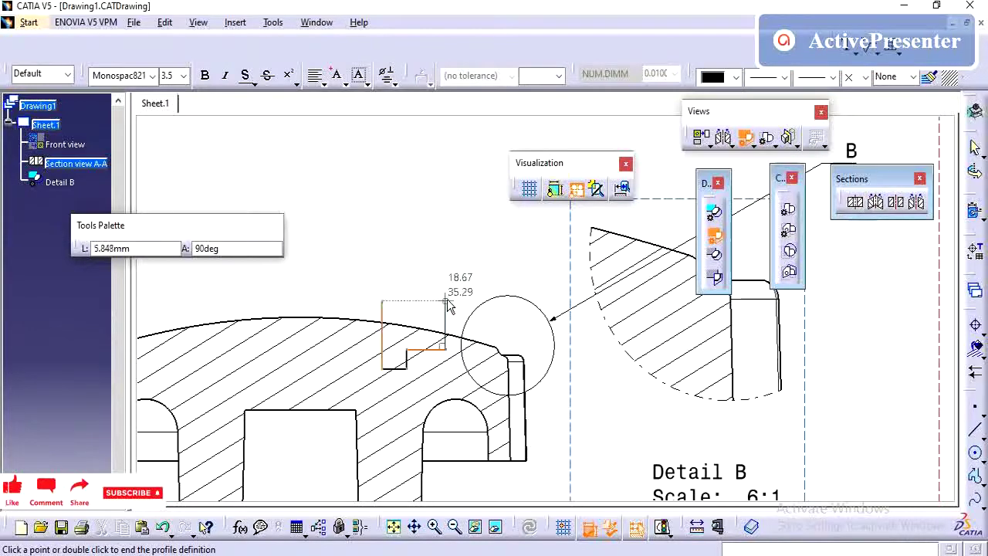
left_click(447, 302)
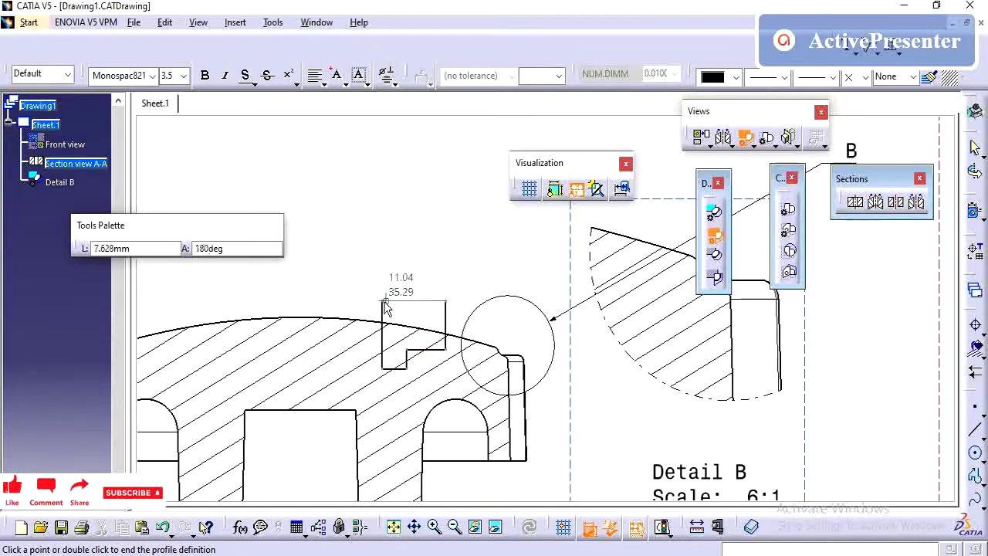
left_click(376, 294)
Place the detail view of the L-shaped profile to the right of the Detail B view
scroll(481, 335, "down", 3)
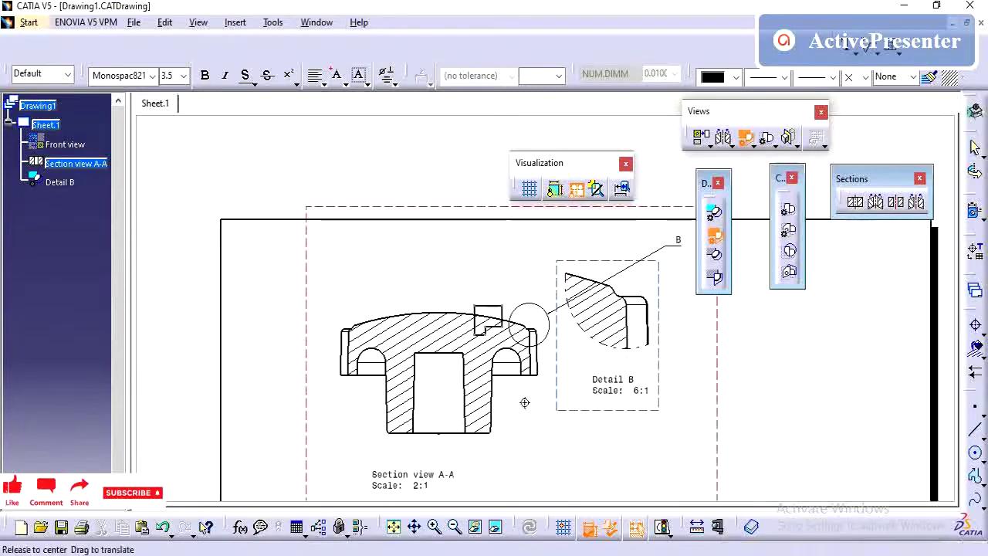
middle_click(523, 404)
left_click(591, 320)
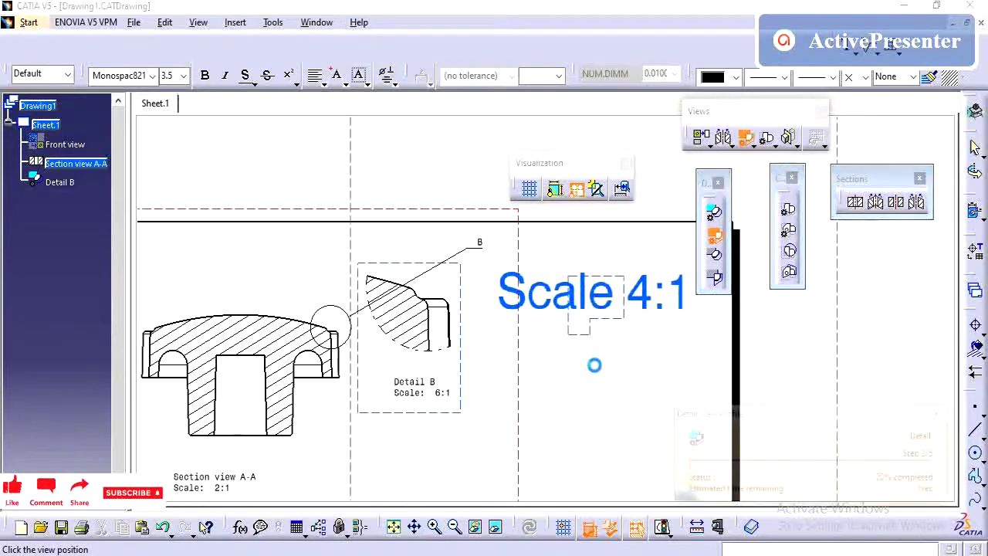
mouse_move(600, 408)
middle_mouse_down()
mouse_move(592, 415)
mouse_move(595, 328)
middle_mouse_up()
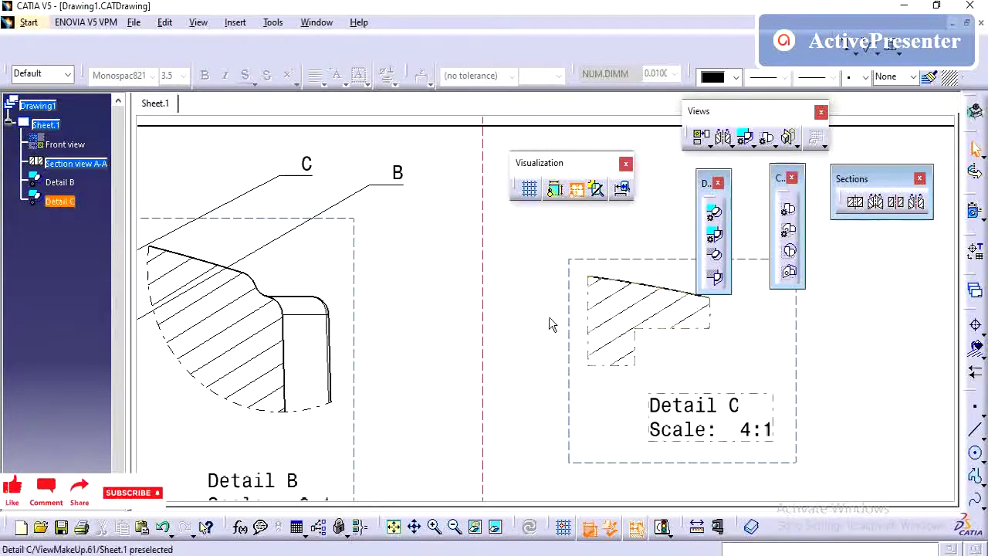
mouse_move(544, 321)
middle_mouse_down("ctrl")
mouse_move(536, 428)
mouse_move(594, 409)
middle_mouse_up("ctrl")
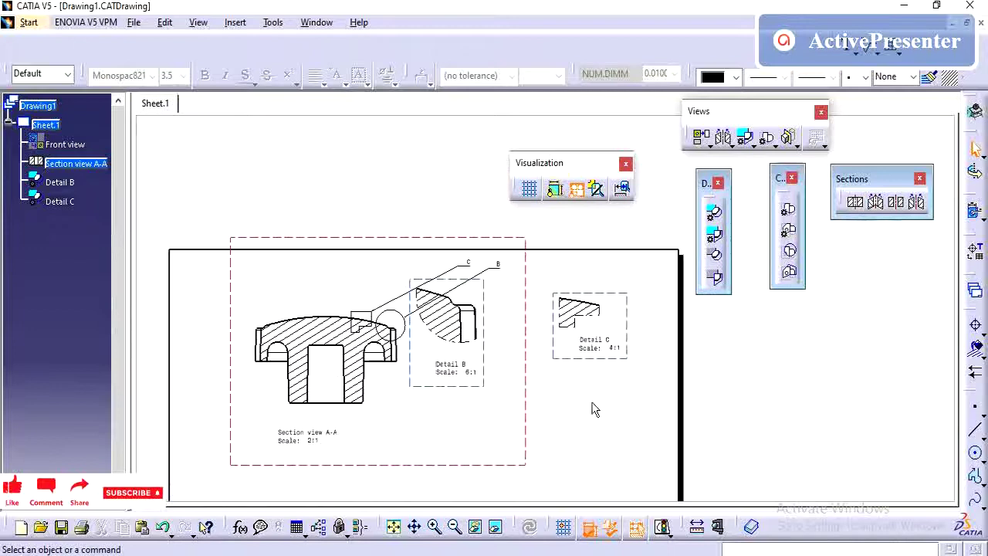
Create a quick detail view with a circle of about 5 mm radius on the knob's upper left dome in section A-A, placed left of the section
left_click(716, 258)
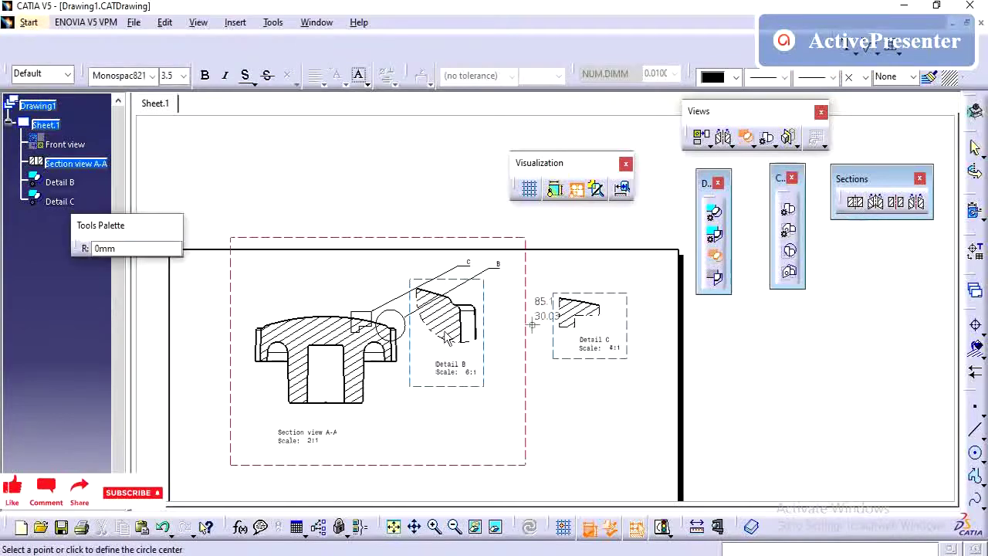
middle_click_drag(377, 363, 421, 352, "ctrl")
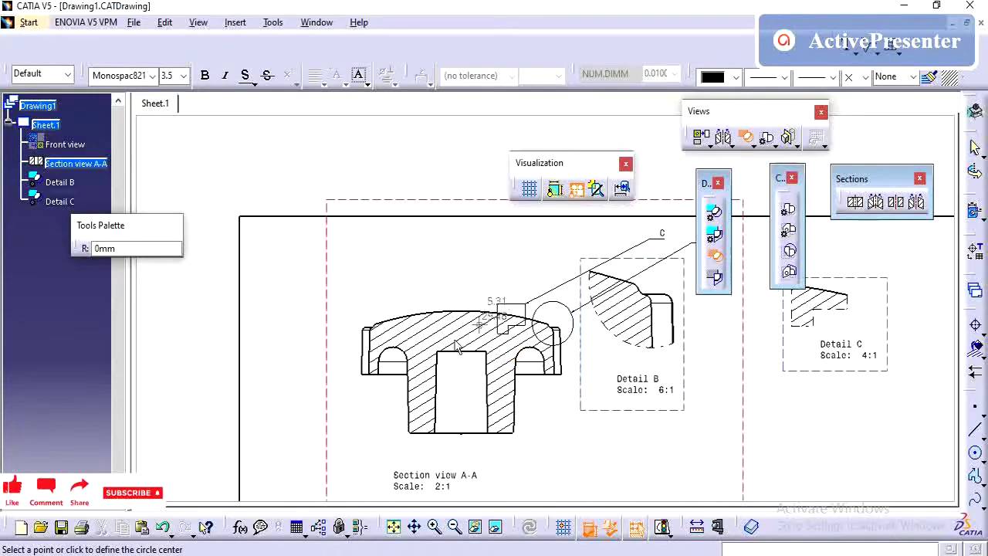
left_click(418, 318)
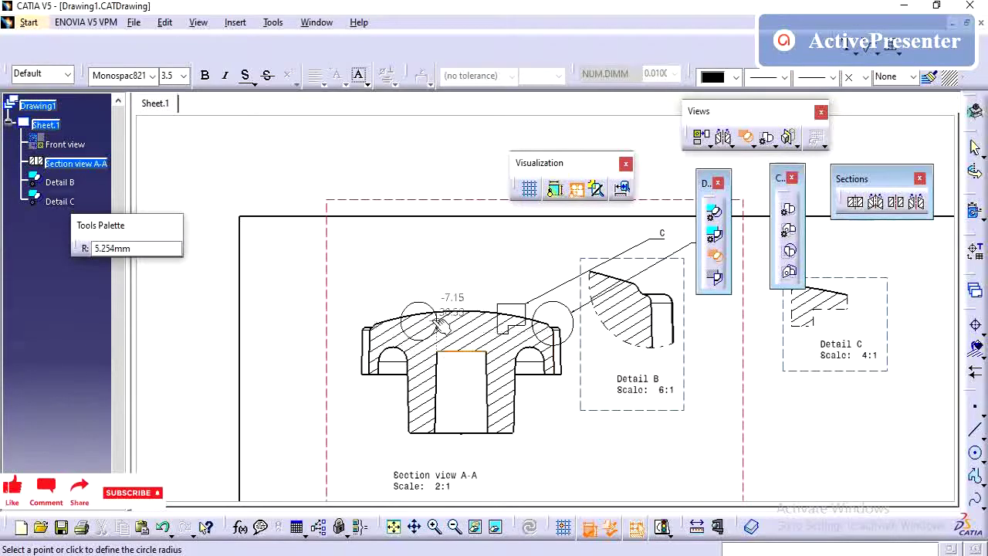
left_click(440, 327)
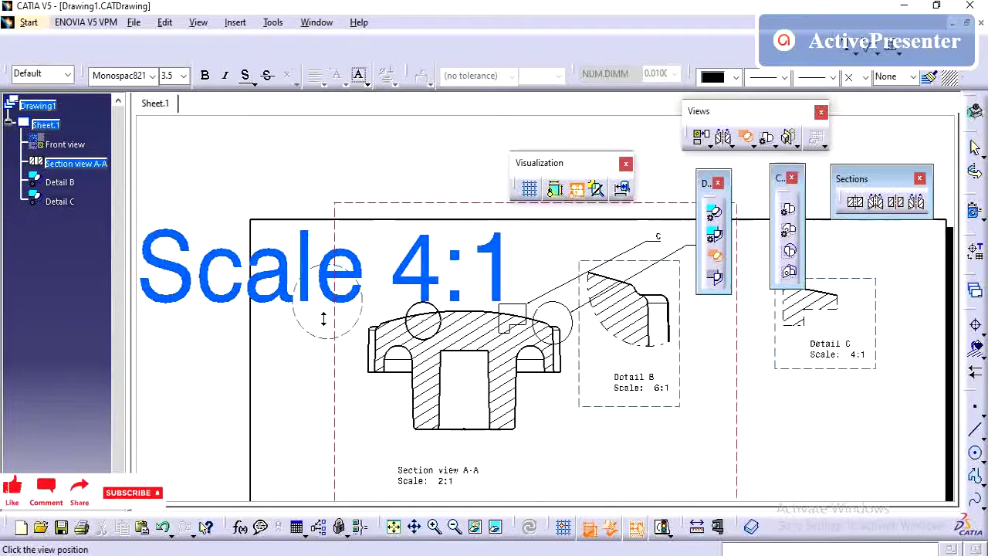
left_click(285, 337)
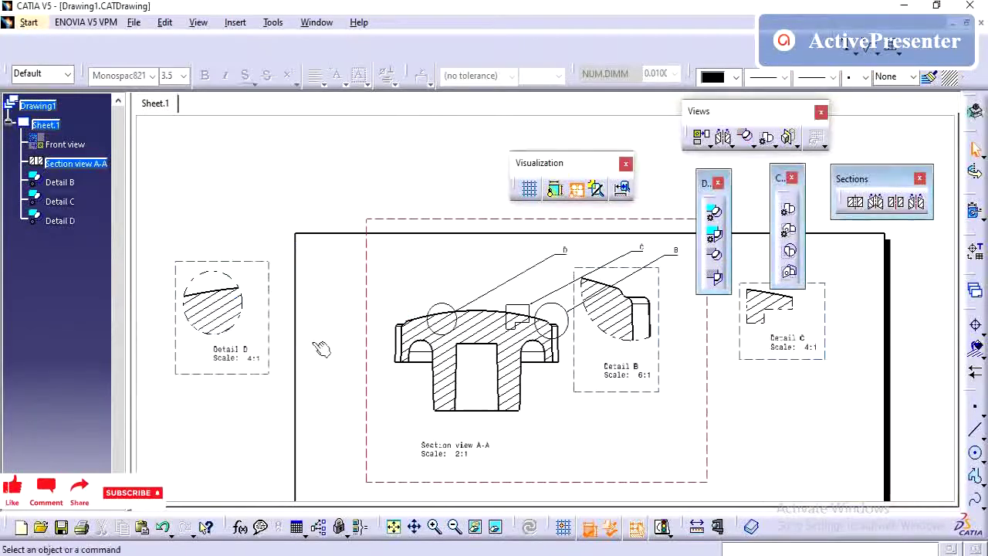
Start a quick detail view and sketch a closed rectangular profile about 4 mm wide and 11 mm tall over the knob's upper left shoulder in section A-A
middle_click_drag(320, 349, 616, 332)
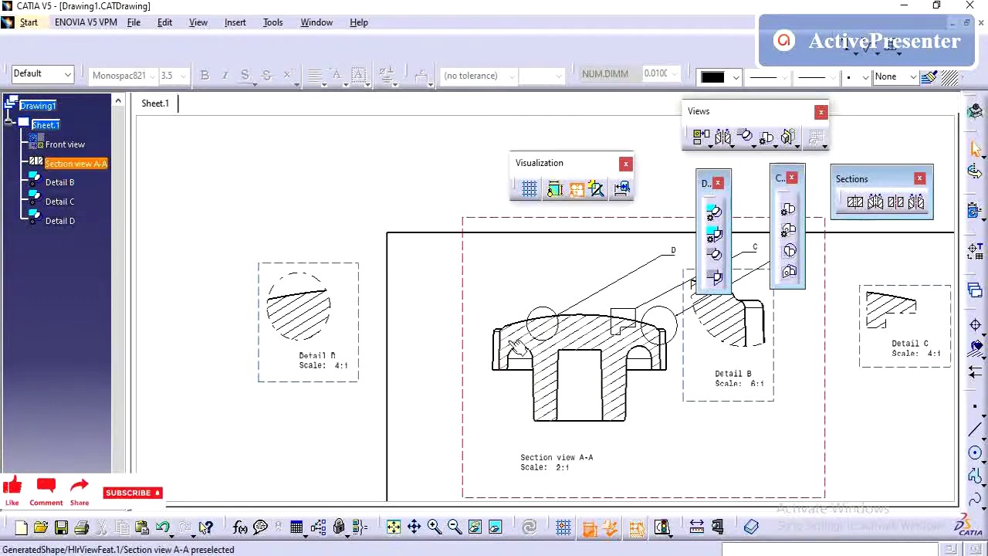
mouse_move(346, 348)
middle_mouse_down()
mouse_move(459, 344)
mouse_move(545, 371)
mouse_move(545, 397)
middle_mouse_up()
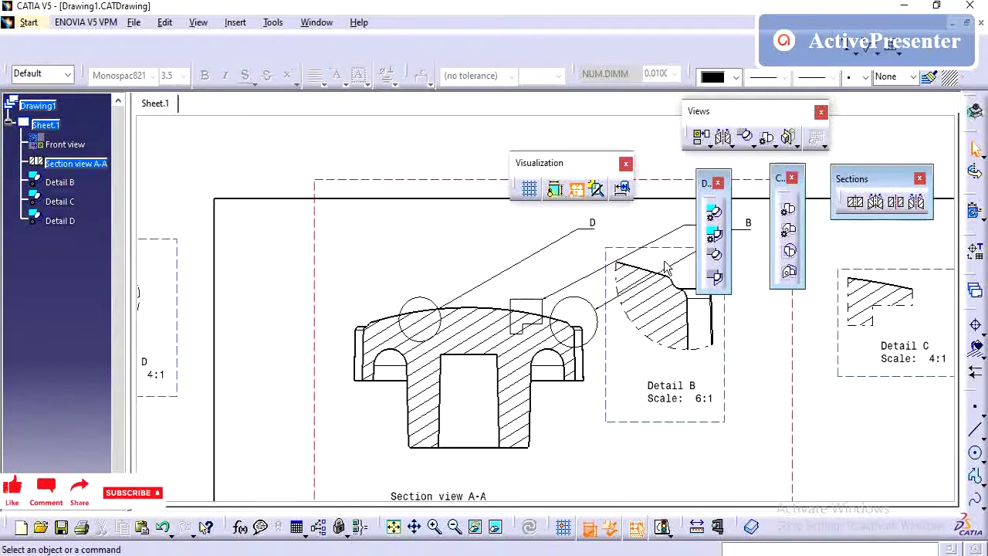
middle_click_drag(614, 340, 553, 420)
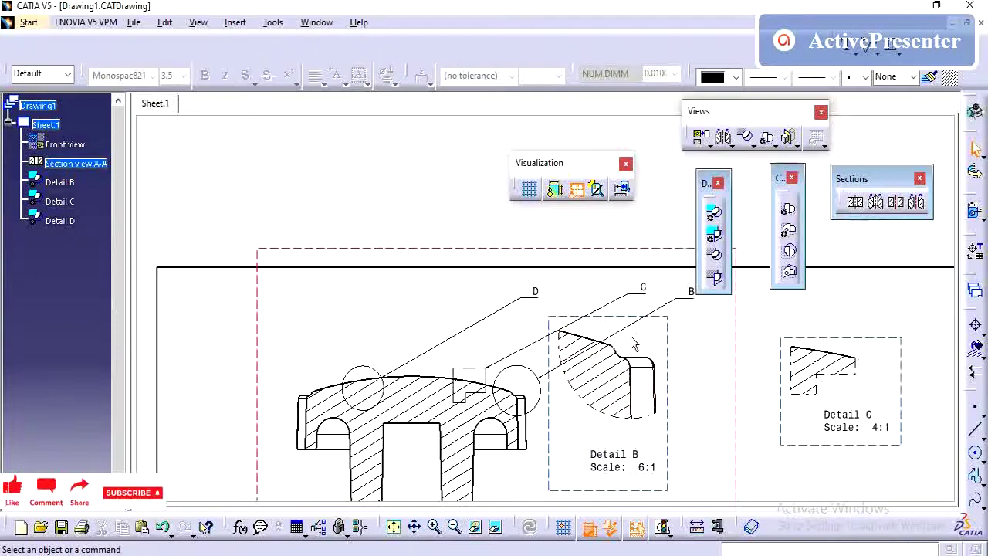
middle_click_drag(555, 411, 804, 389)
middle_click_drag(412, 380, 513, 372)
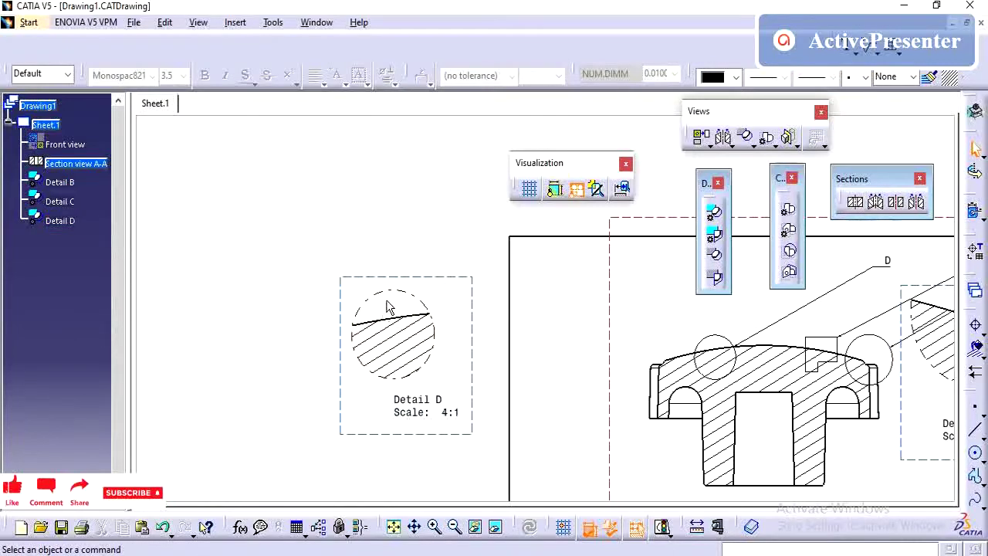
middle_click_drag(630, 378, 552, 368)
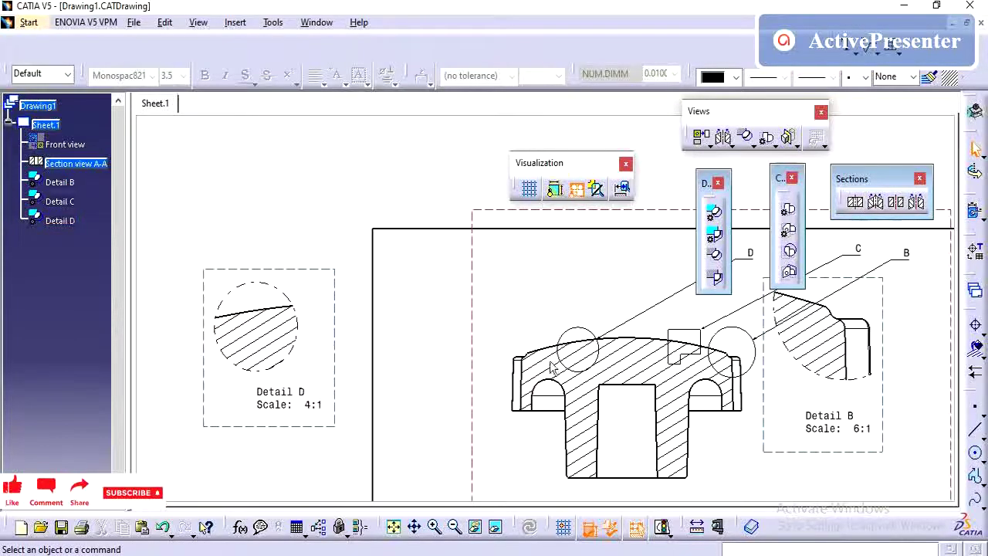
left_click(720, 283)
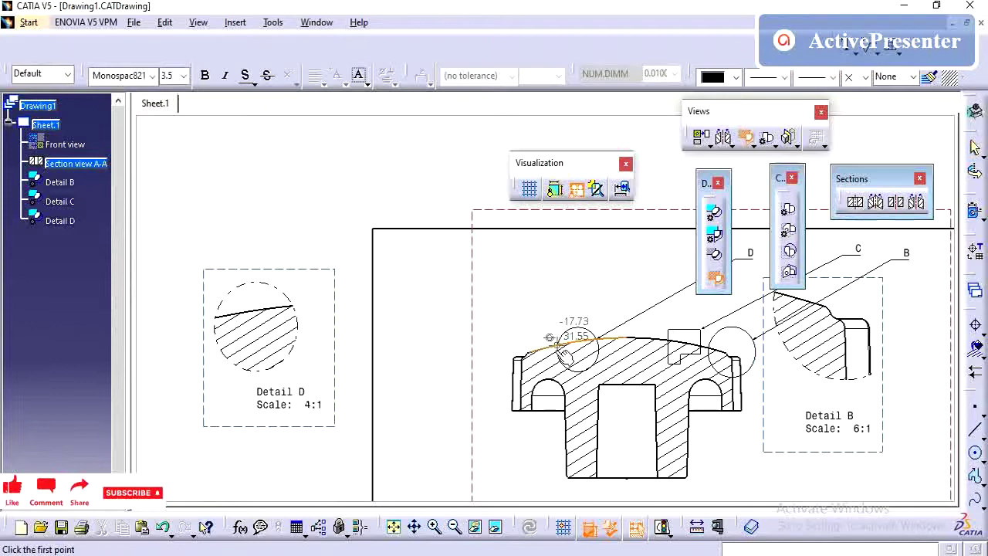
left_click(528, 326)
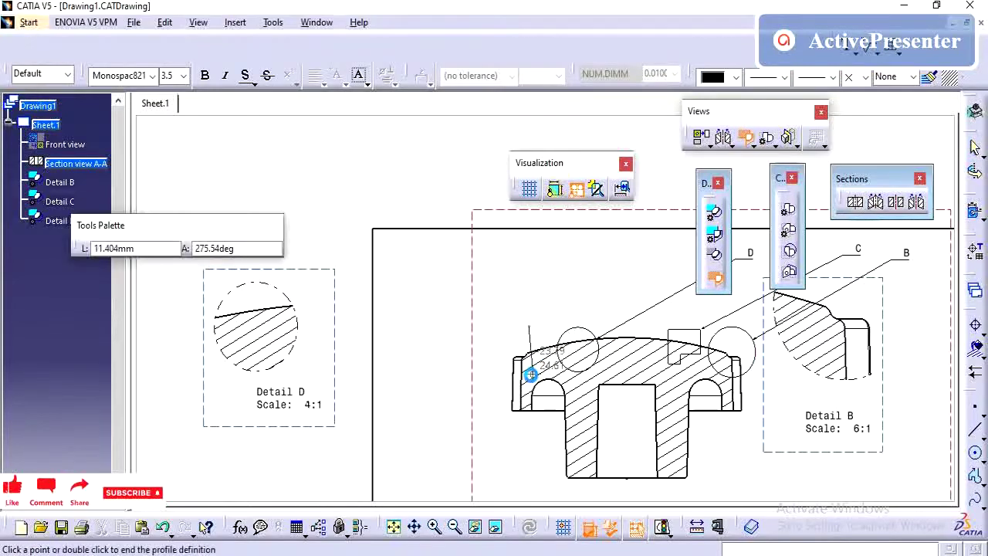
left_click(529, 377)
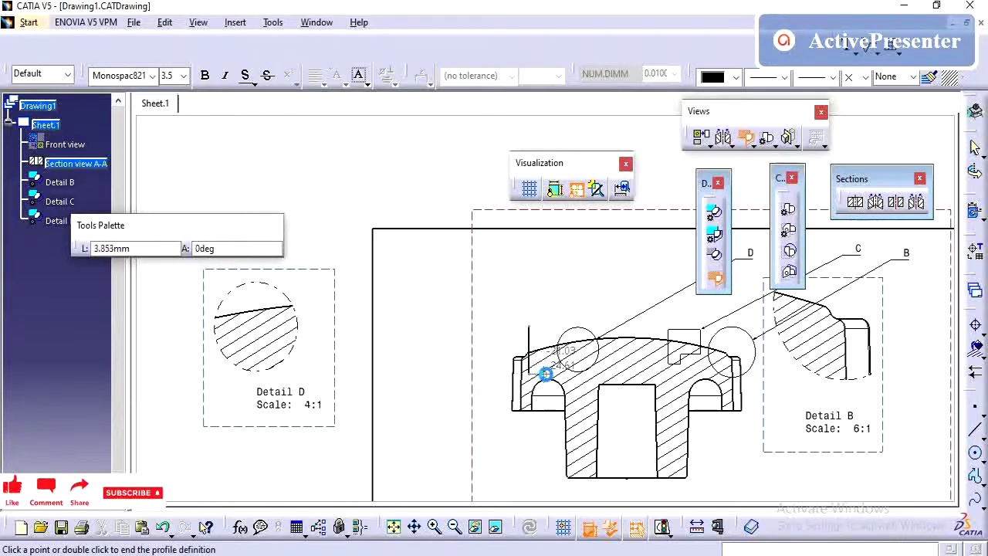
left_click(544, 369)
left_click(547, 328)
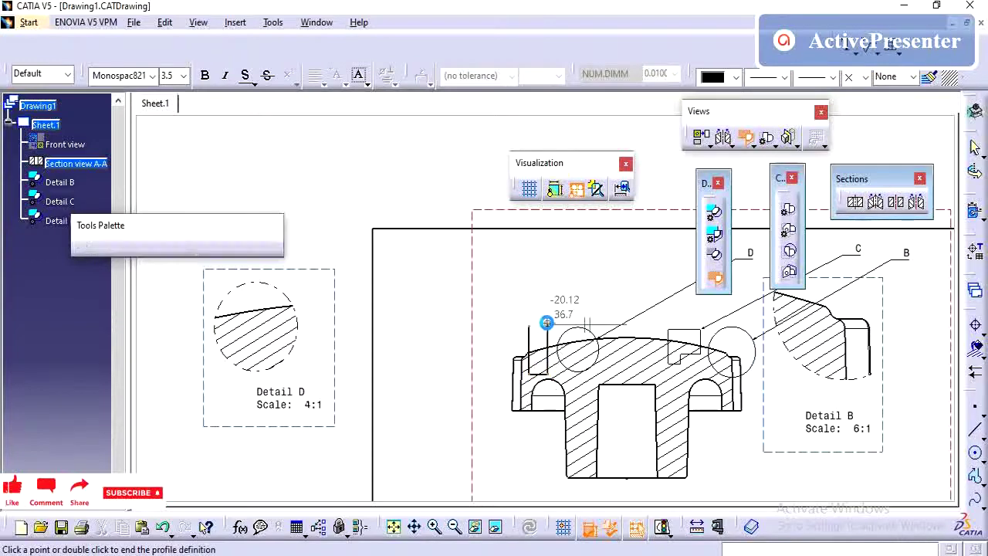
left_click(530, 327)
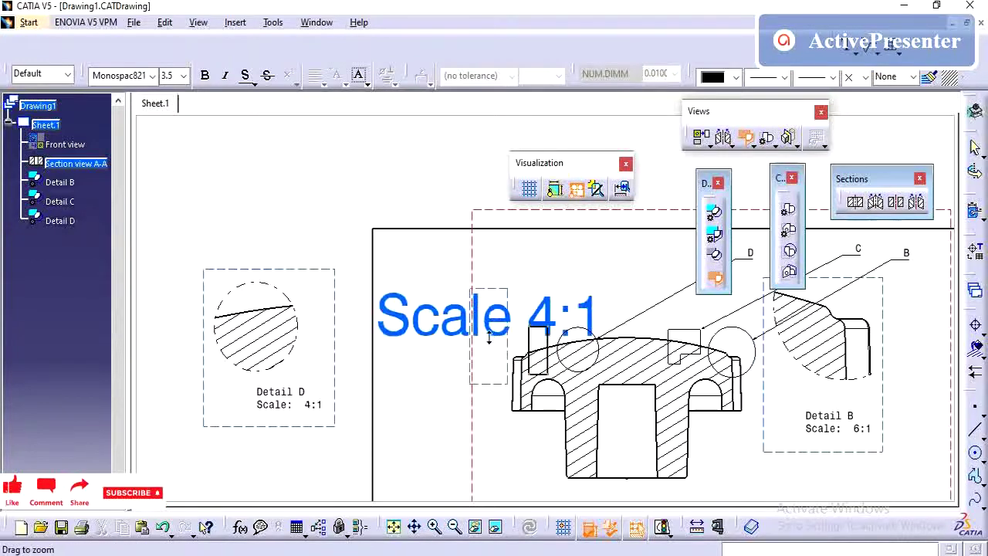
Place the quick detail view of the rectangular profile to the left of the Detail D view
middle_click_drag(490, 340, 494, 367)
middle_click_drag(294, 332, 409, 324)
left_click(410, 325)
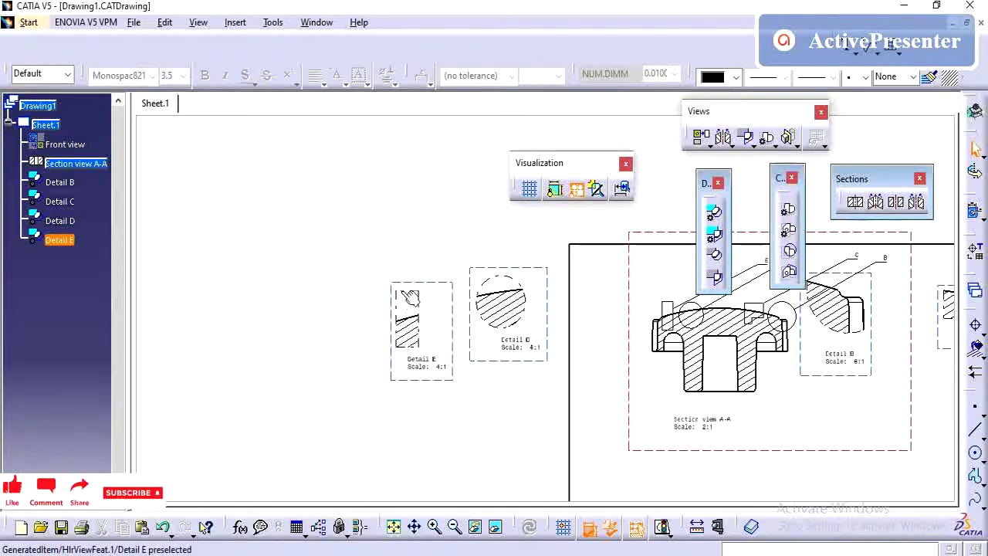
Create a circular clipping view of section view A-A around the knob's lower right rim and the rounded groove beside it
mouse_move(589, 393)
middle_mouse_down()
mouse_move(560, 393)
mouse_move(567, 402)
middle_mouse_up()
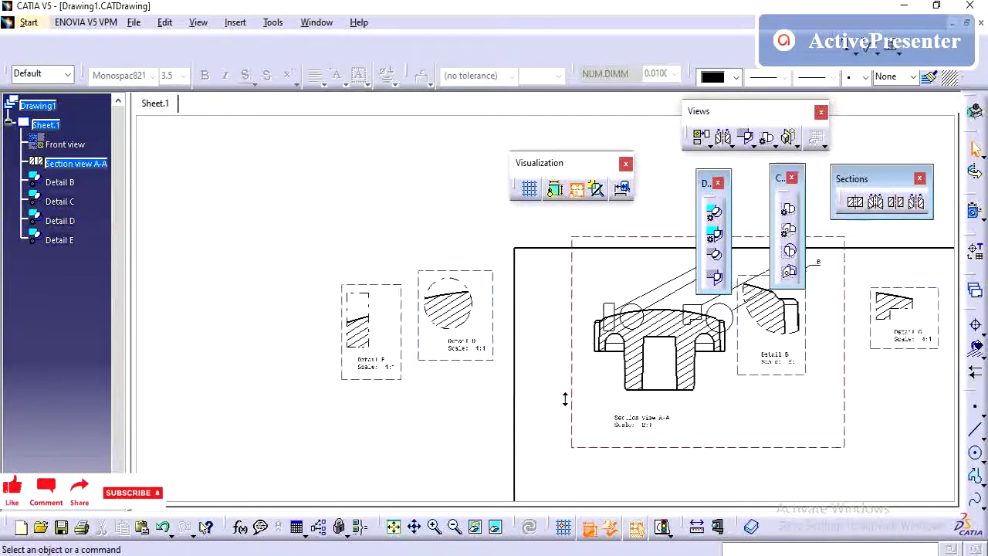
middle_click_drag(757, 383, 624, 379)
left_click(779, 324)
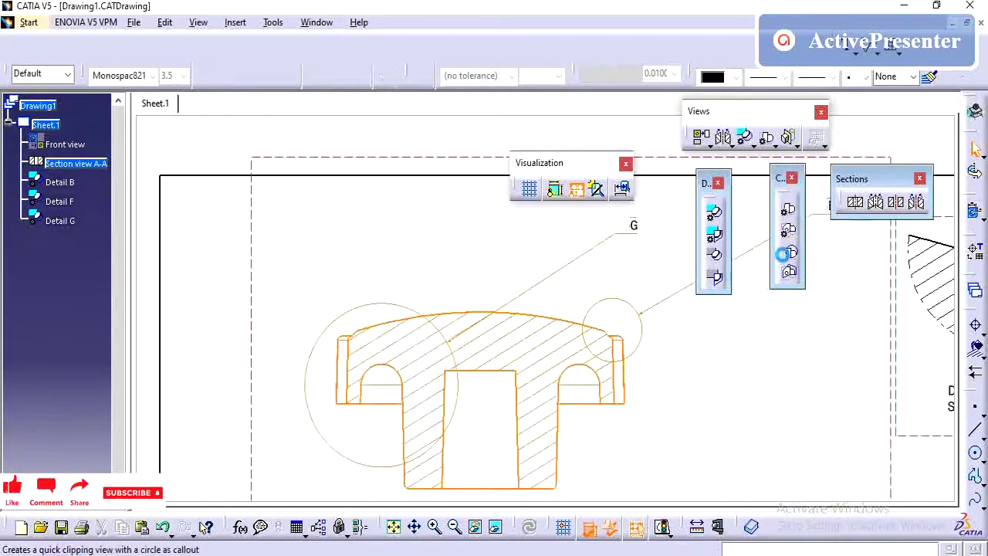
left_click(783, 254)
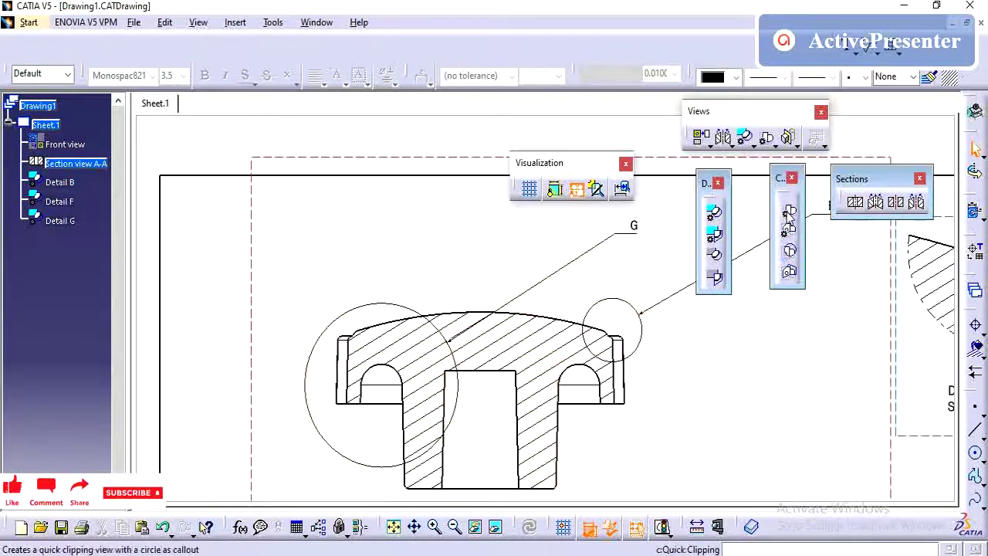
left_click(787, 210)
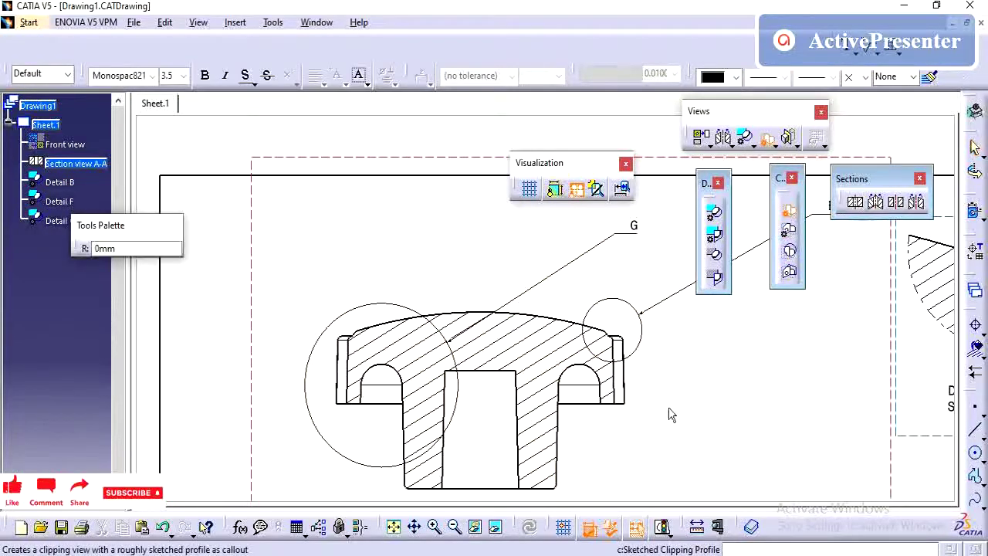
left_click(610, 391)
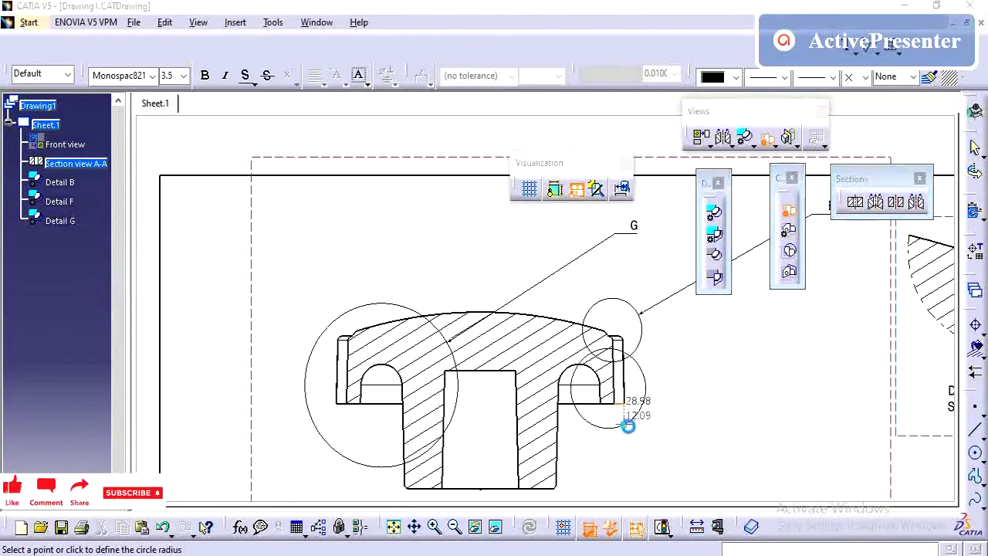
left_click(629, 426)
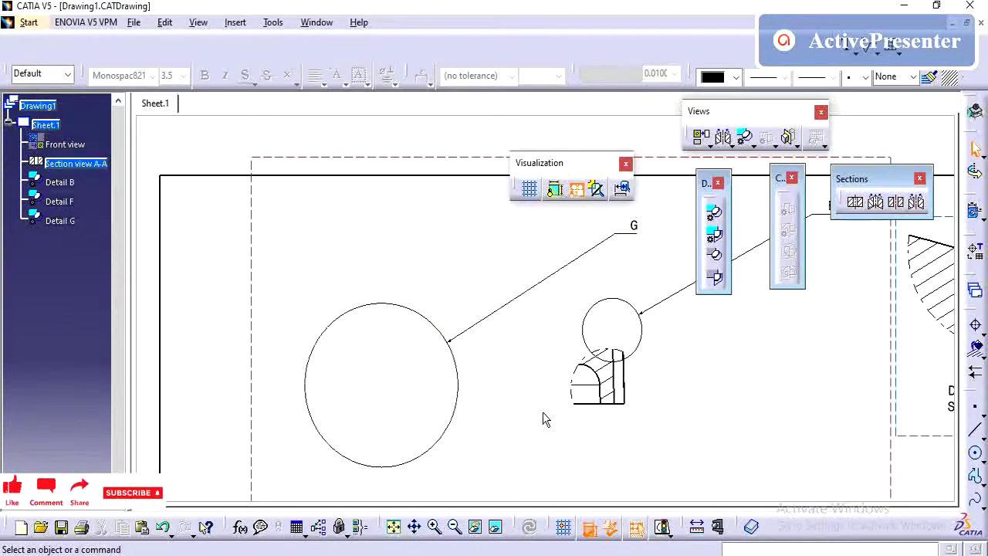
Undo the circular clipping and clip section view A-A with a sketched rectangular profile about 8 mm wide and 10 mm tall over the knob's upper right dome
key("ctrl+z")
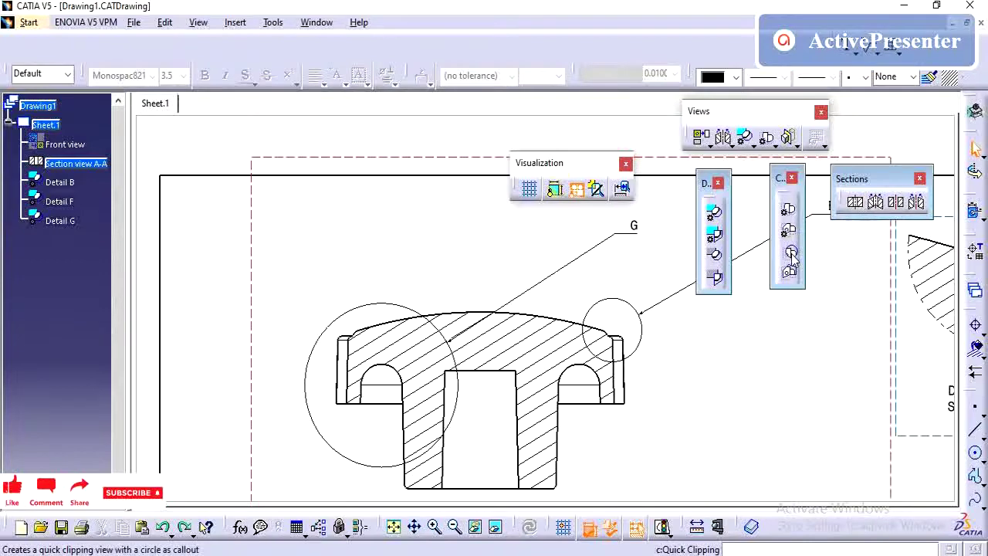
left_click(789, 229)
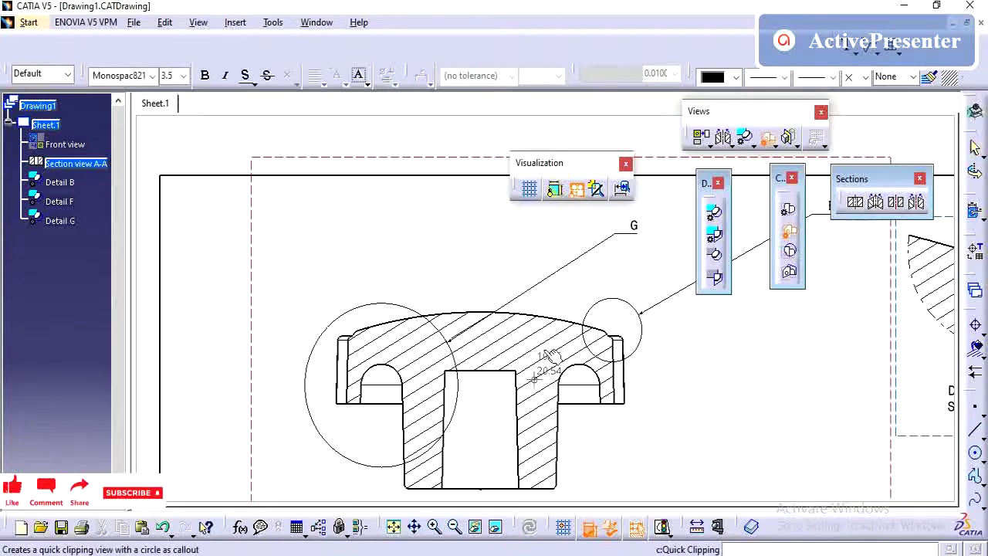
left_click(535, 298)
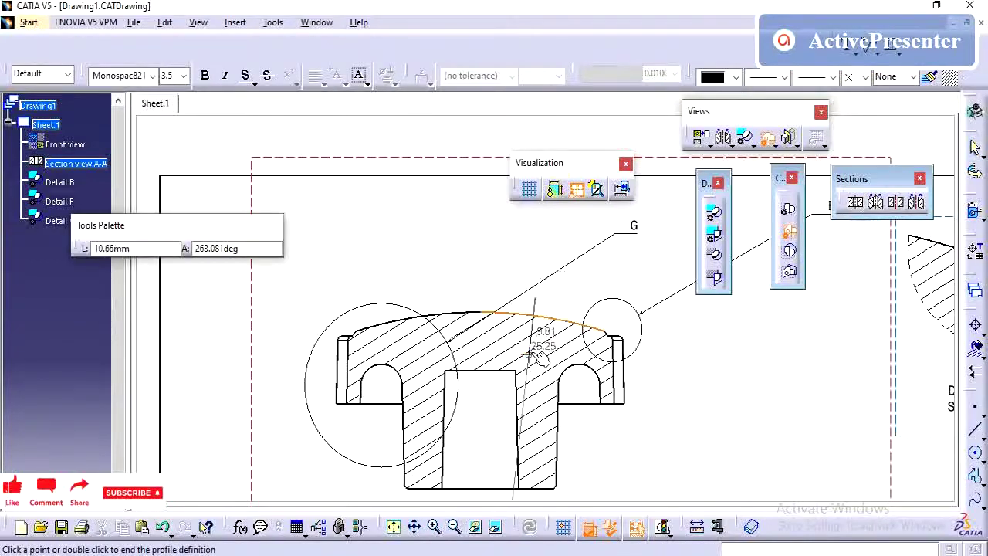
left_click(535, 352)
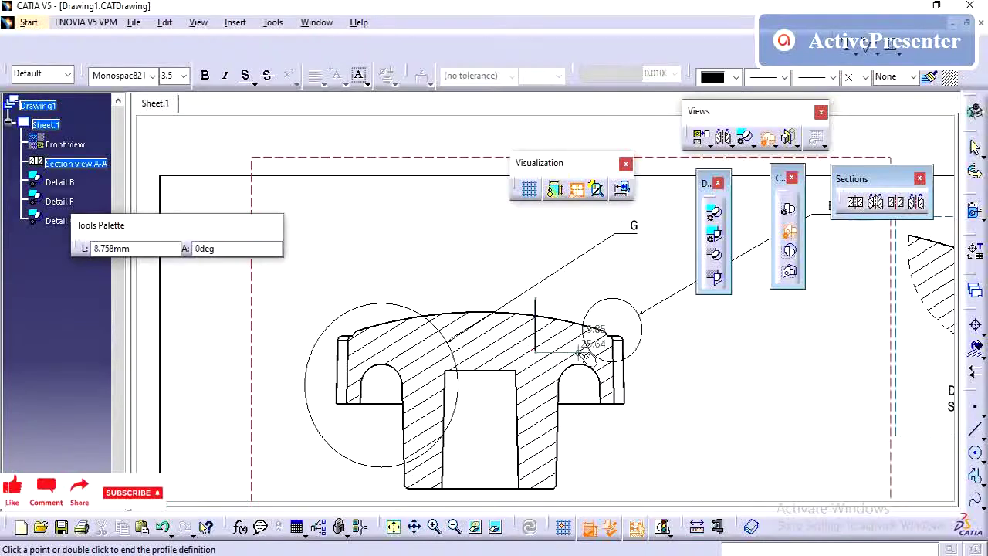
left_click(578, 352)
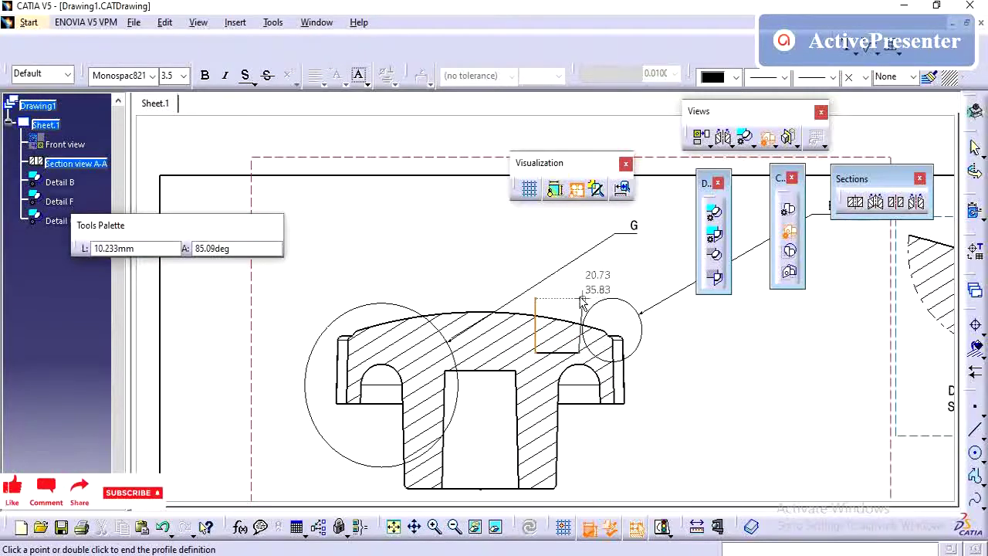
left_click(580, 299)
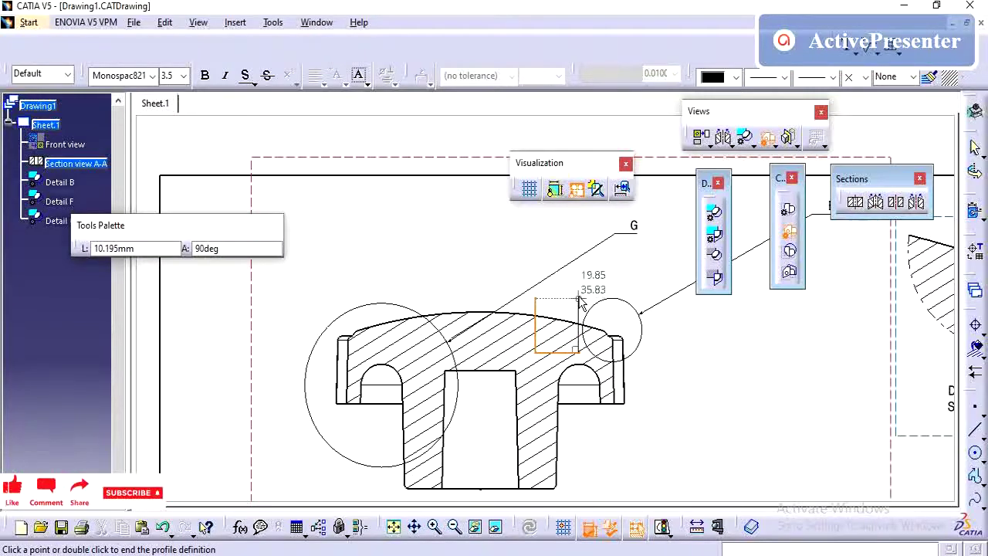
left_click(537, 299)
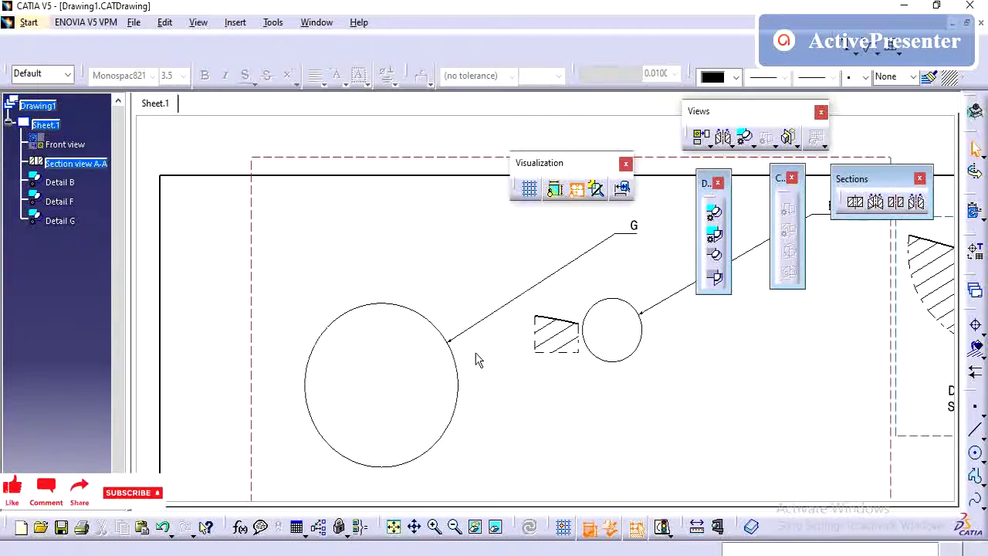
Create a quick clipping view of section A-A with a circle over the knob's upper right dome, beside the existing small detail callout
left_click(410, 348)
left_click(790, 255)
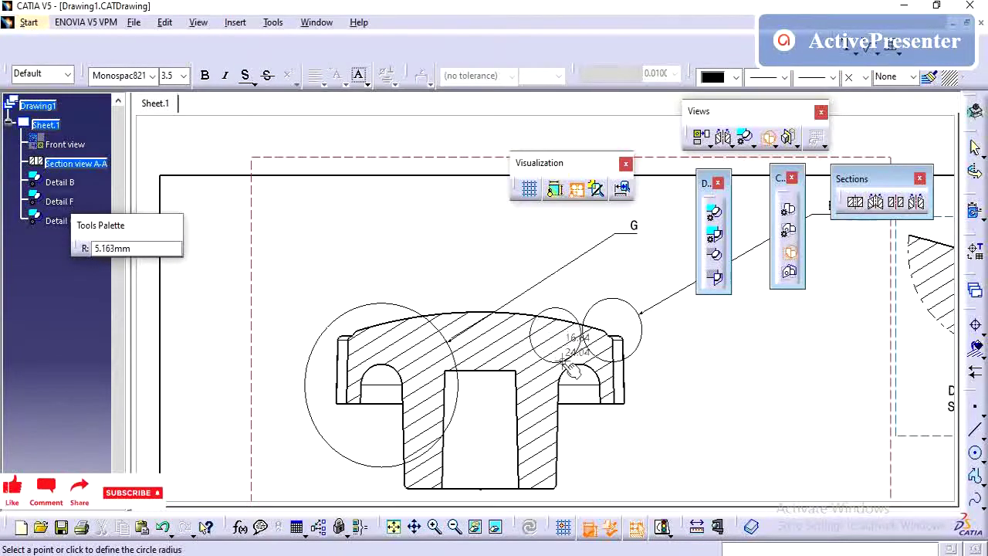
left_click(567, 368)
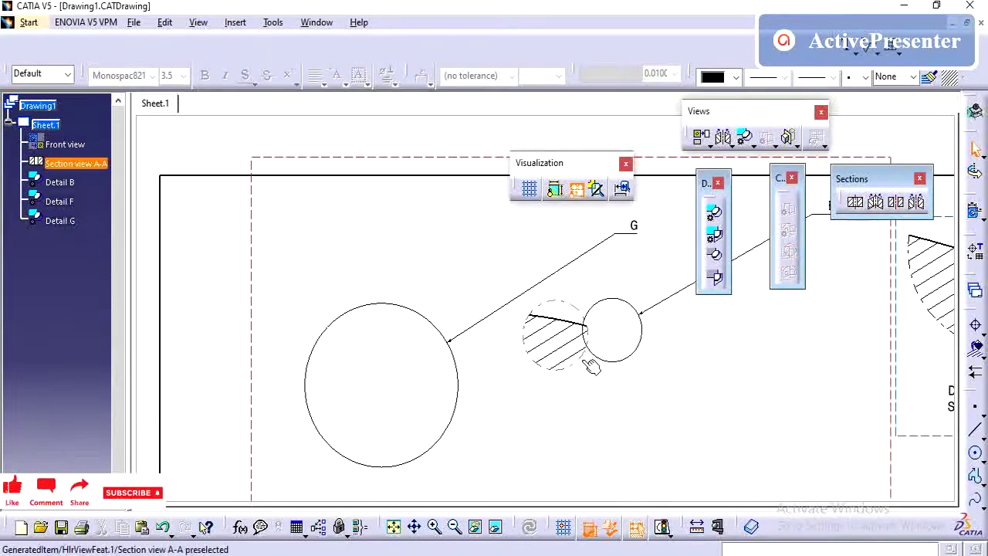
left_click(564, 377)
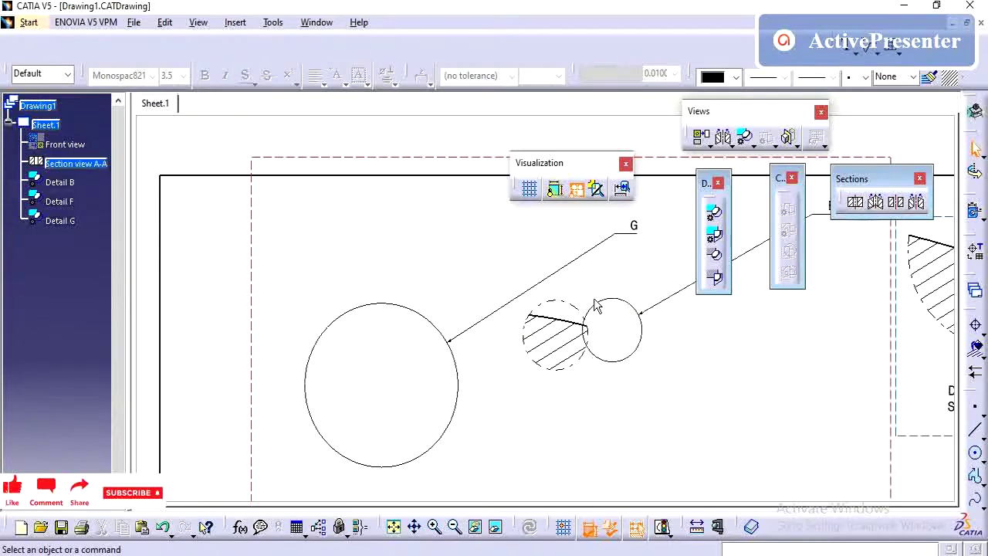
double_click(584, 362)
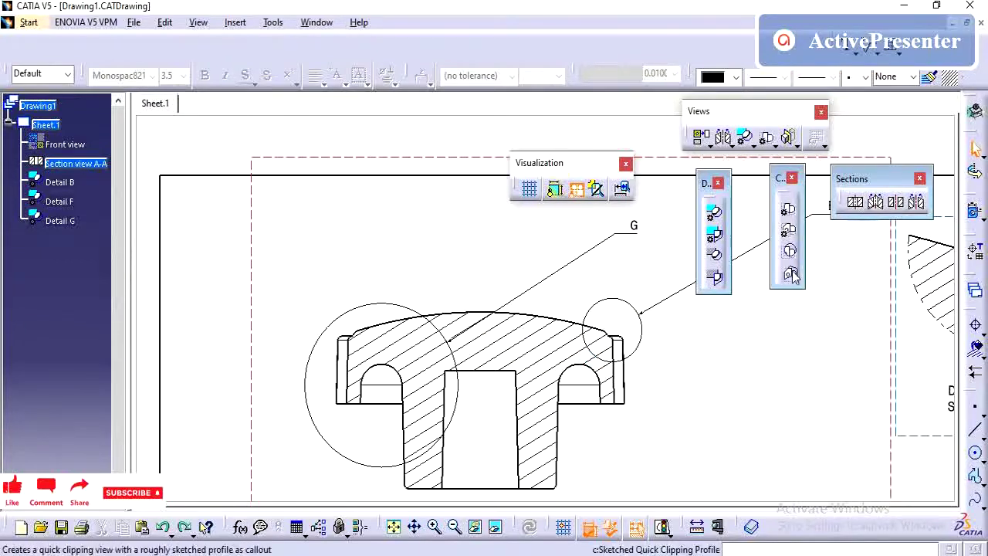
left_click(791, 274)
left_click(531, 300)
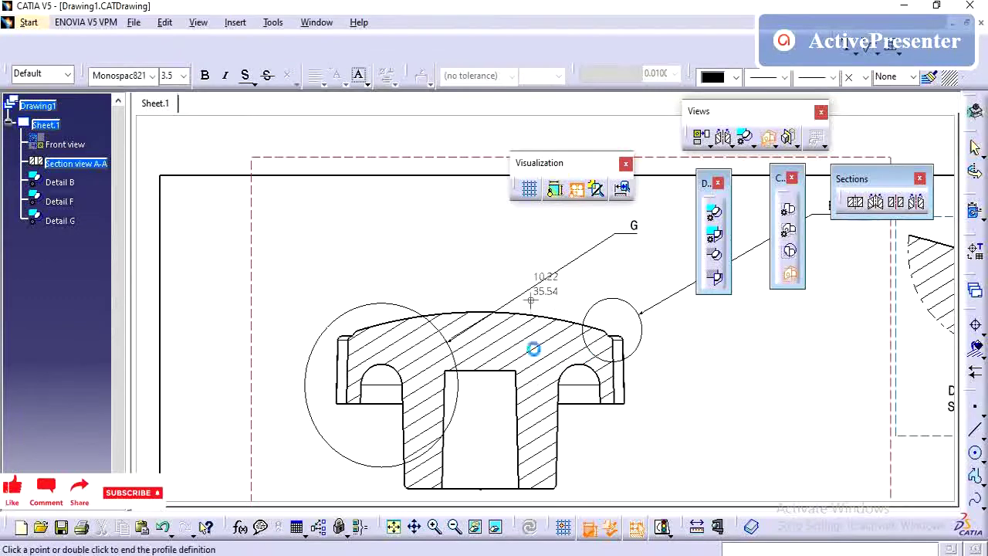
left_click(533, 380)
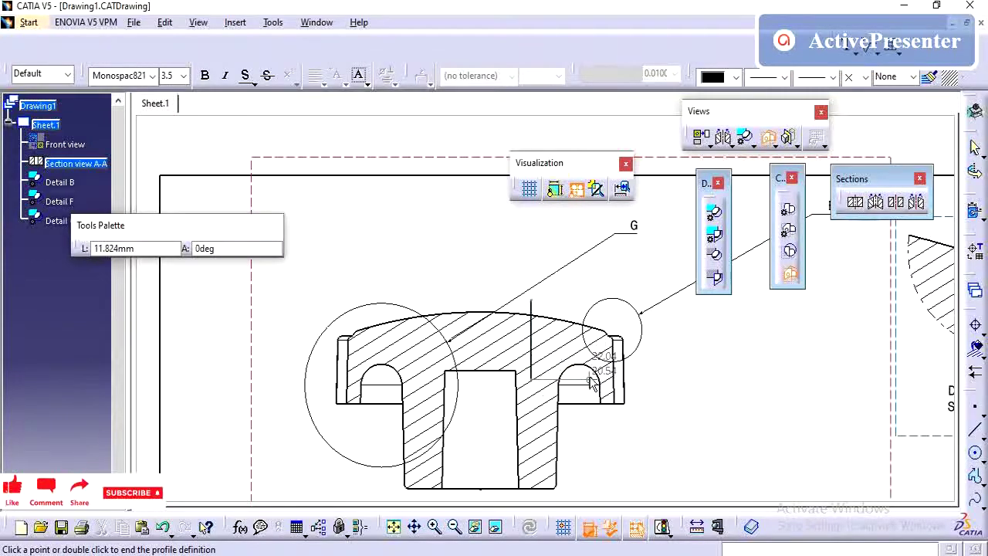
left_click(590, 382)
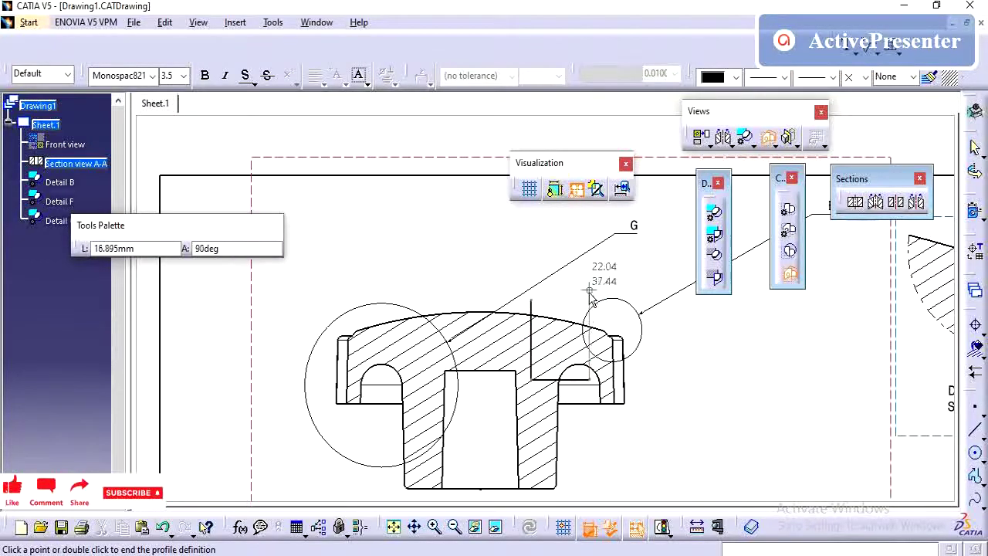
left_click(590, 291)
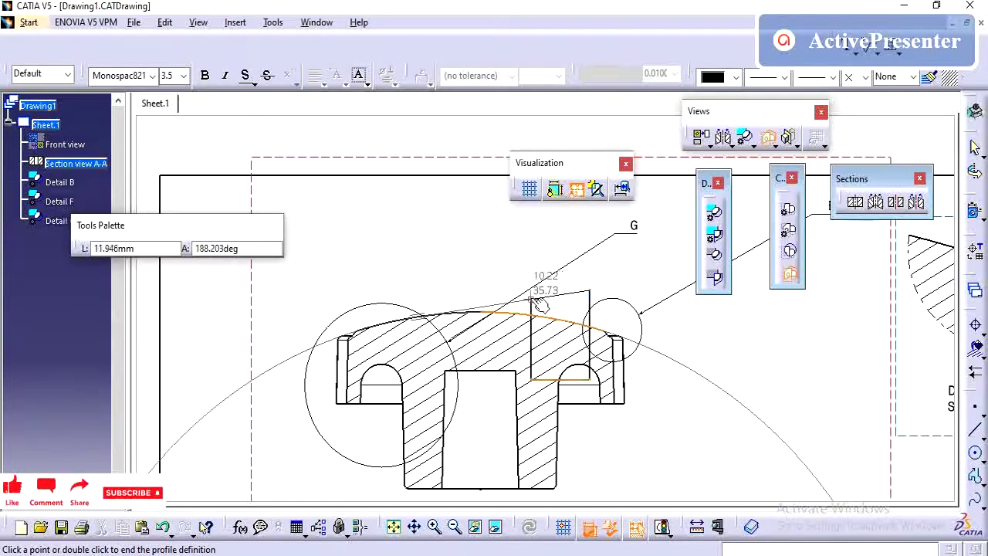
left_click(532, 298)
key("Escape")
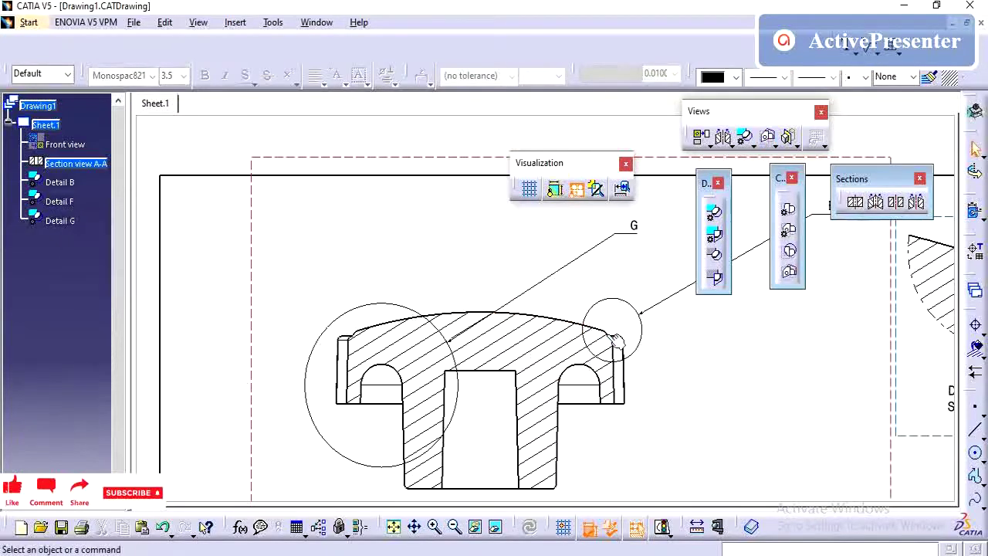
Try a quick clipping of section A-A with a sketched four-sided profile about 11 mm wide from the right dome to the groove, and undo it
left_click(781, 275)
left_click(536, 307)
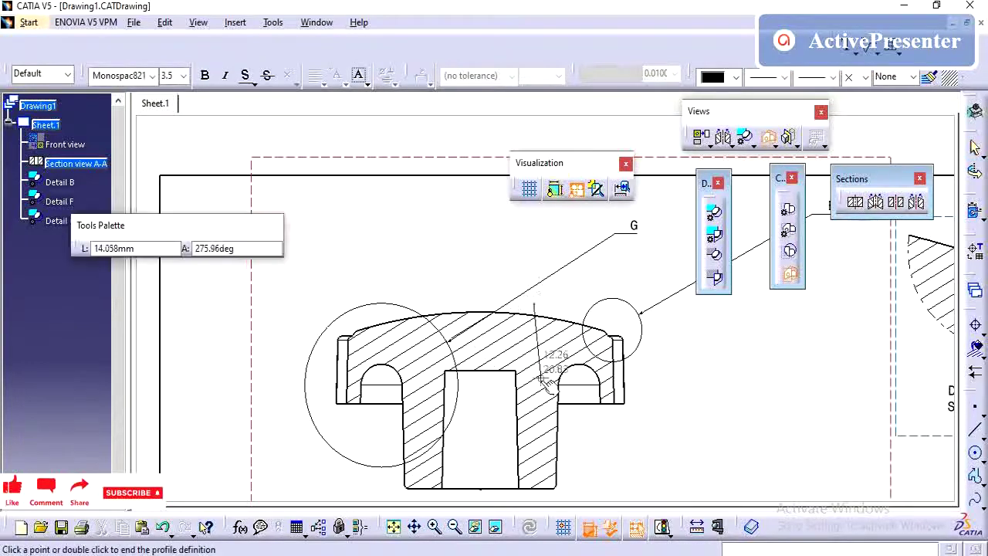
left_click(534, 382)
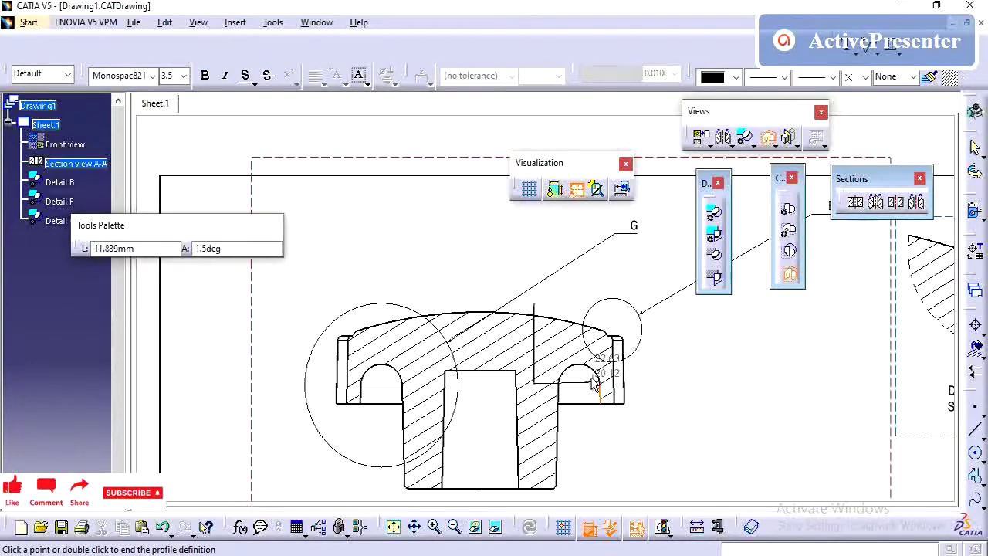
left_click(593, 382)
left_click(591, 294)
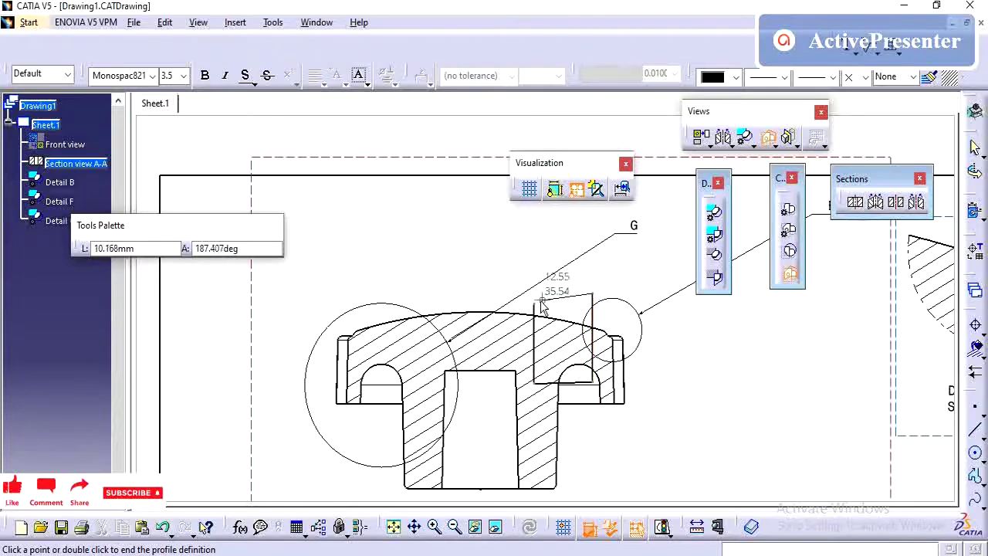
left_click(533, 305)
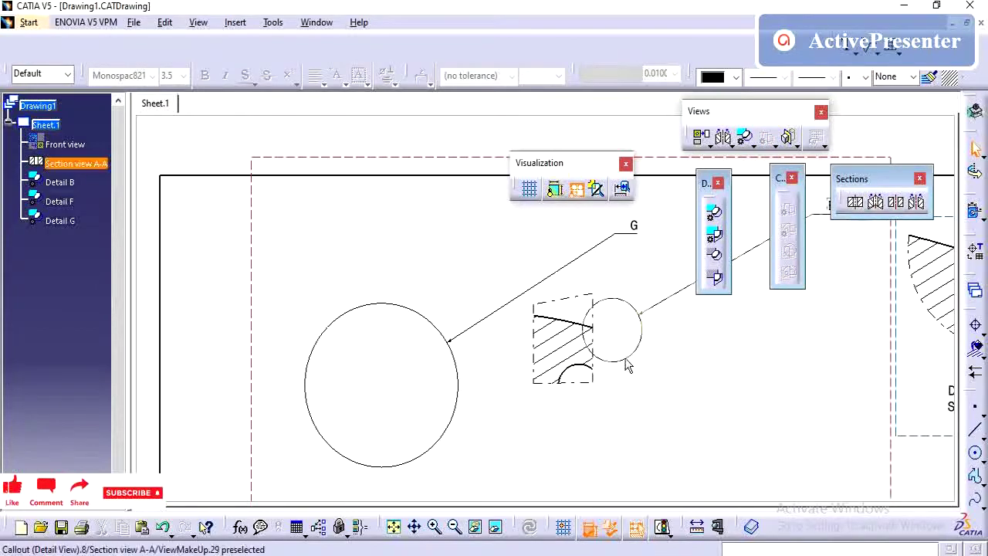
key("ctrl+z")
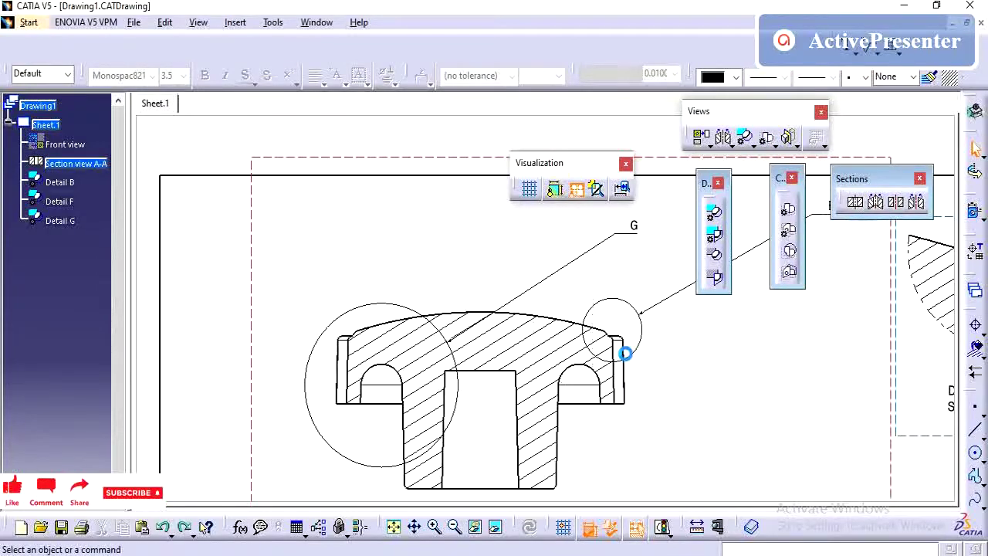